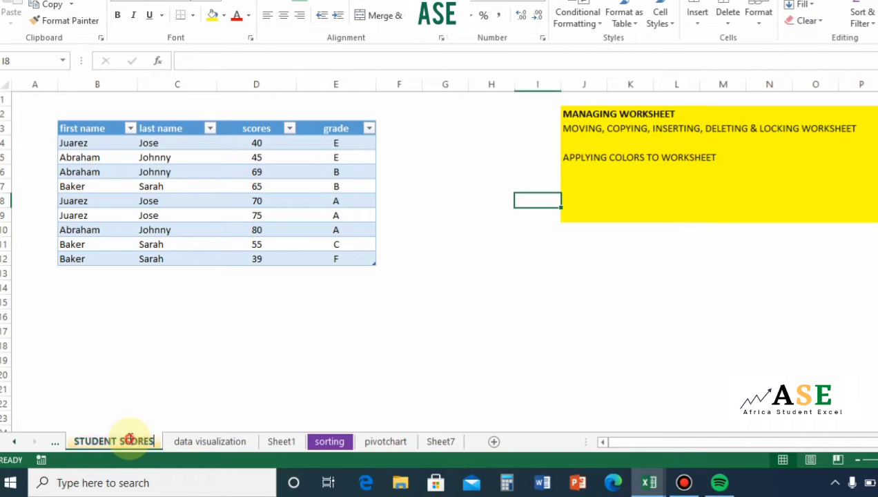
# - Rename the STUDENT SCORES worksheet as "student scores" in lowercase
pyautogui.doubleClick(128, 436)
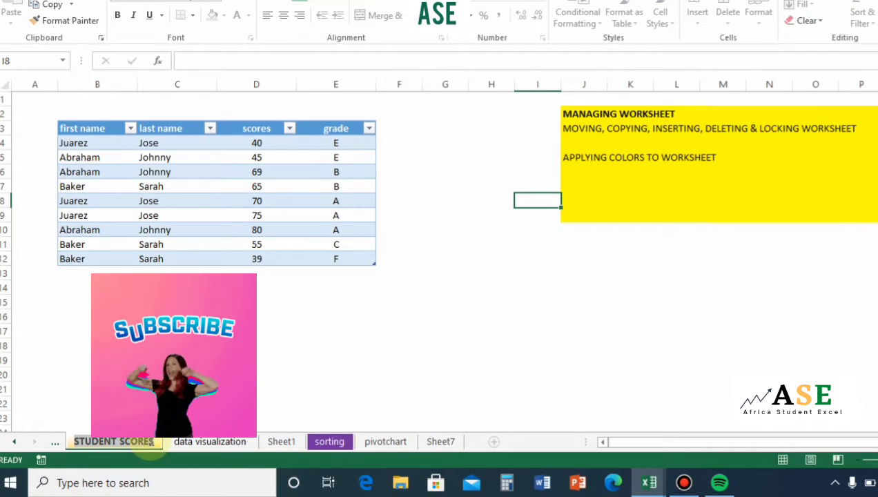
pyautogui.press('BackSpace')
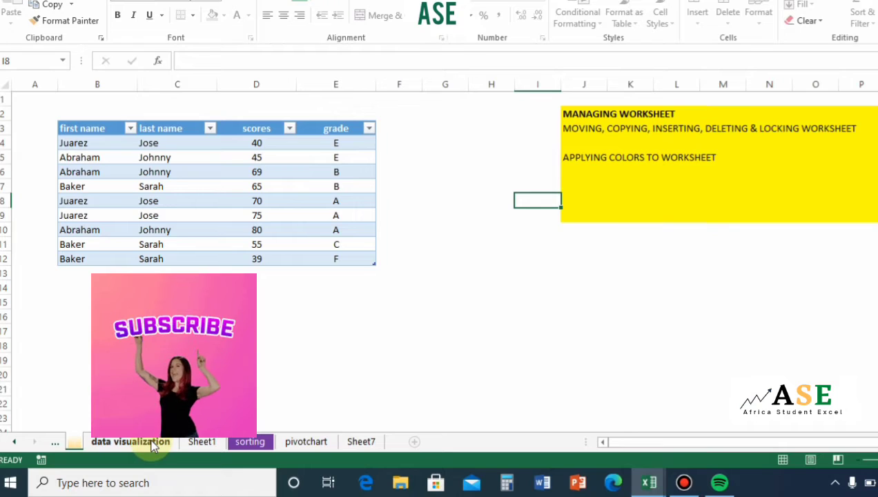
pyautogui.write('sty')
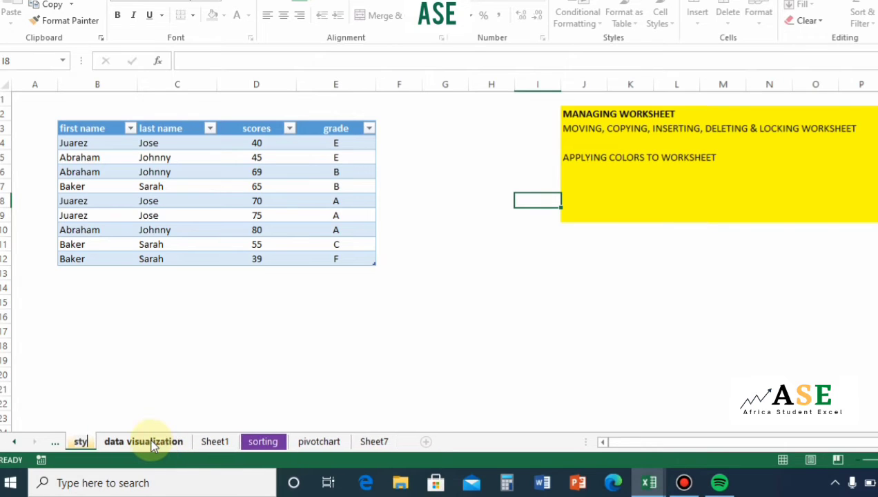
pyautogui.press('BackSpace')
pyautogui.write('ud')
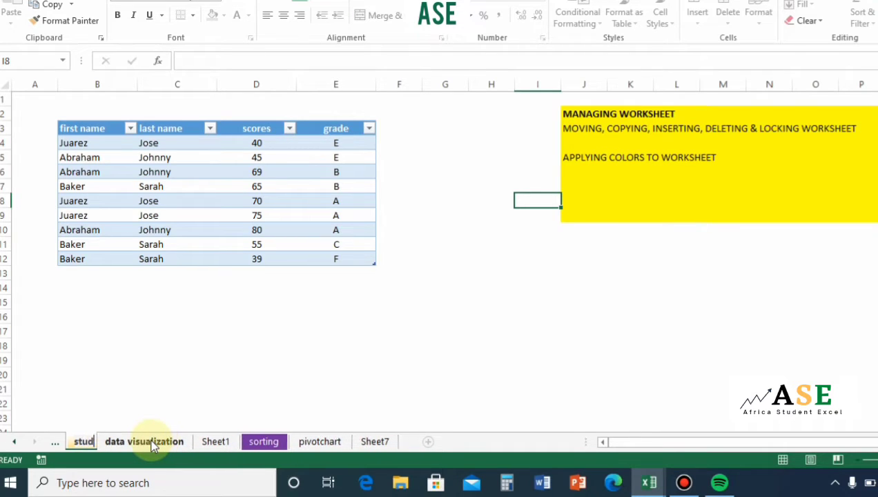
pyautogui.write('ent s')
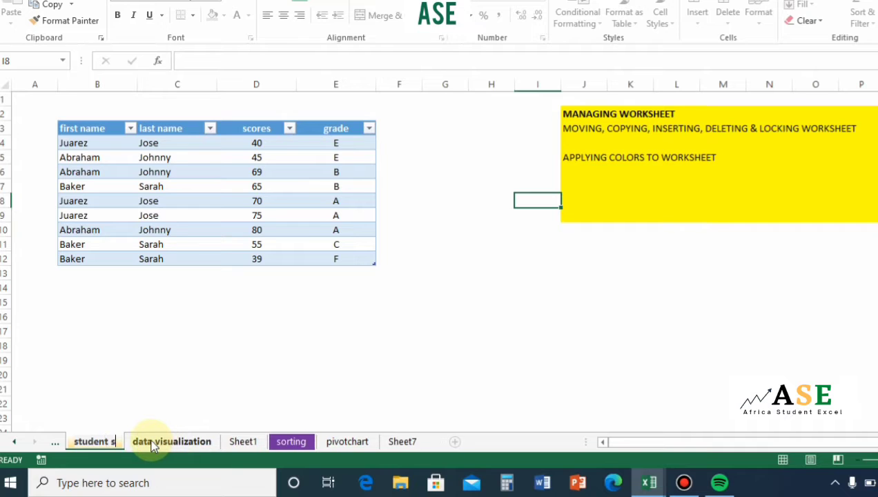
pyautogui.write('co')
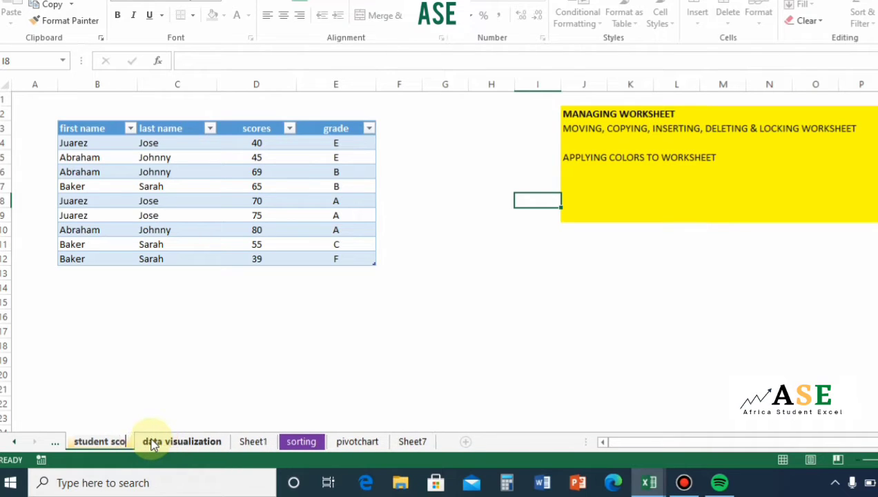
pyautogui.write('res')
pyautogui.press('Return')
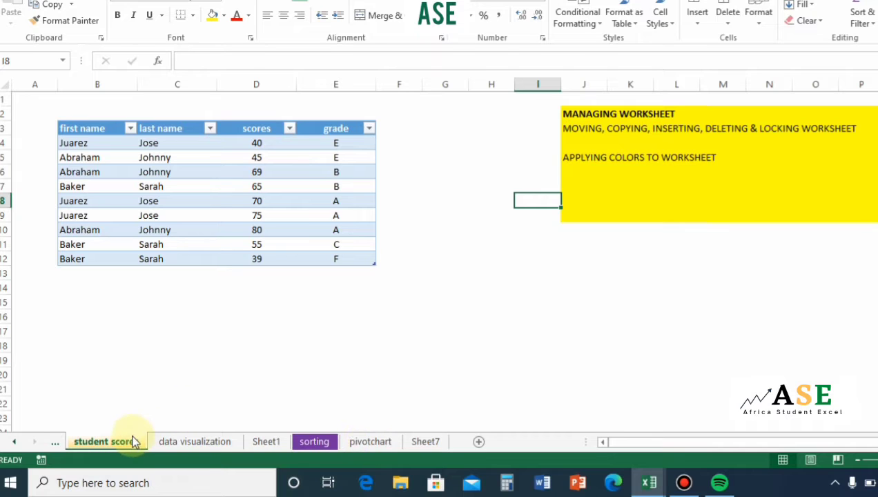
# - Move the student scores sheet first between Sheet1 and sorting, and from there to between sorting and pivotchart
pyautogui.moveTo(129, 437); pyautogui.dragTo(314, 447)
pyautogui.scroll(-1, 319, 453)
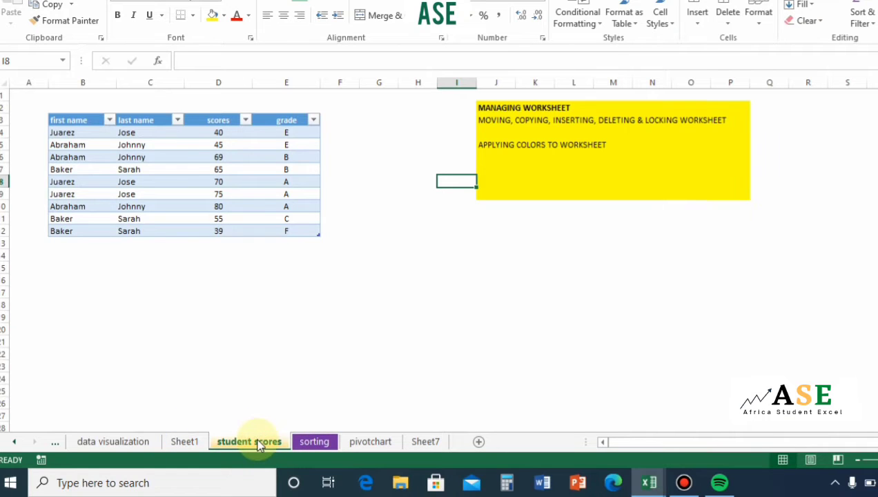
pyautogui.moveTo(260, 445); pyautogui.dragTo(381, 446)
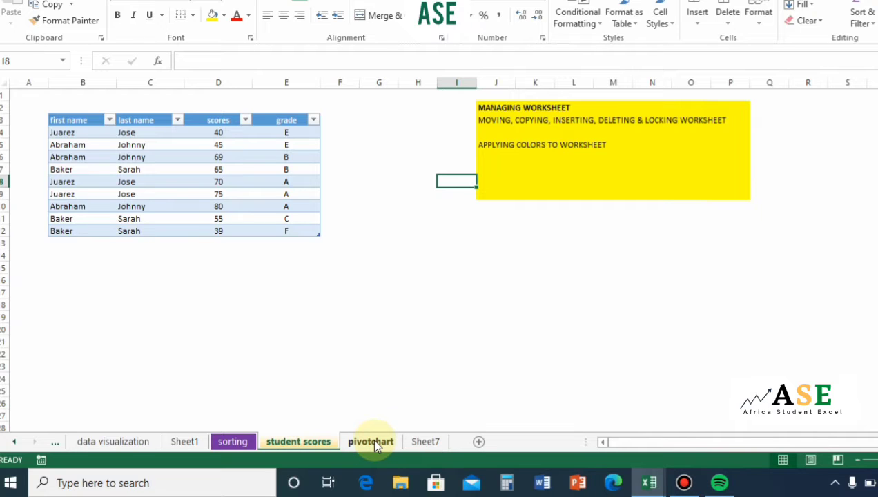
# - Use Move or Copy to move the student scores sheet before Sheet7 within the EXCEL4ANALYTICS 2.0 PRACTICES.xlsx workbook
pyautogui.rightClick(320, 446)
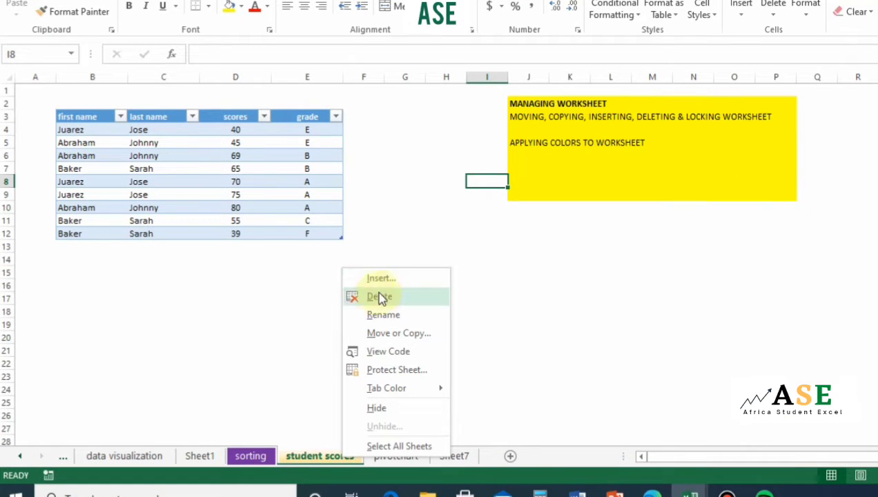
pyautogui.click(401, 334)
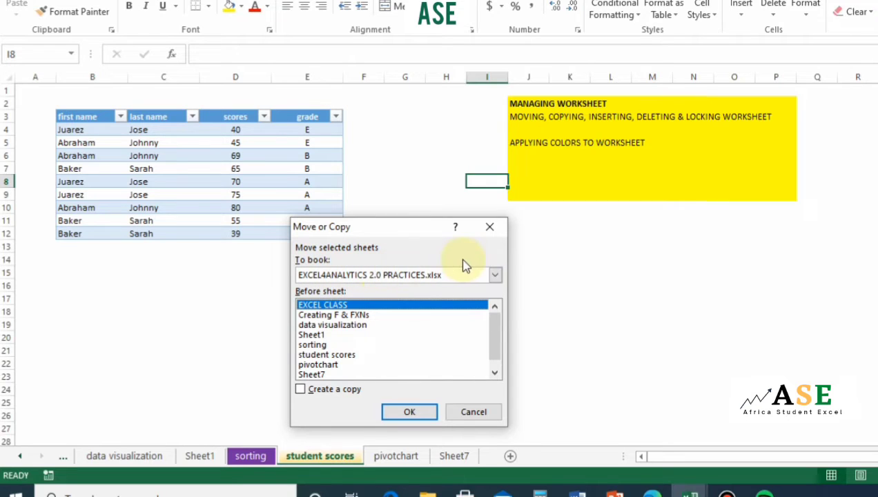
pyautogui.click(495, 280)
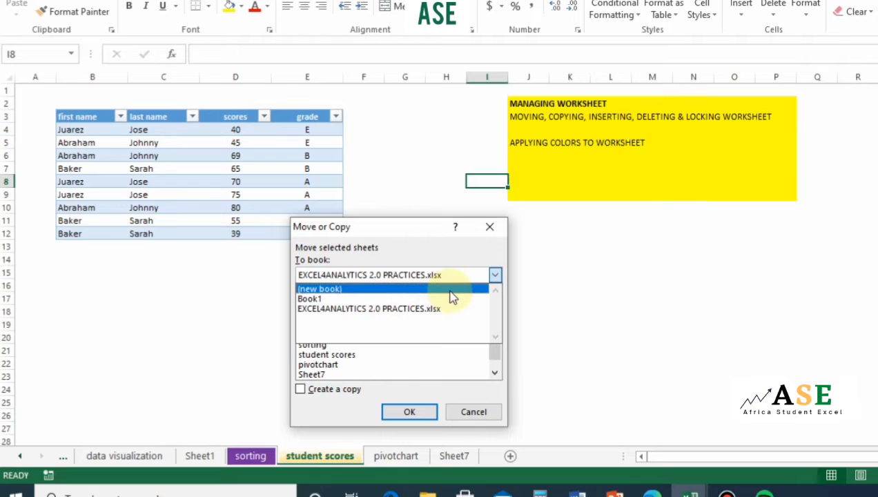
pyautogui.click(413, 314)
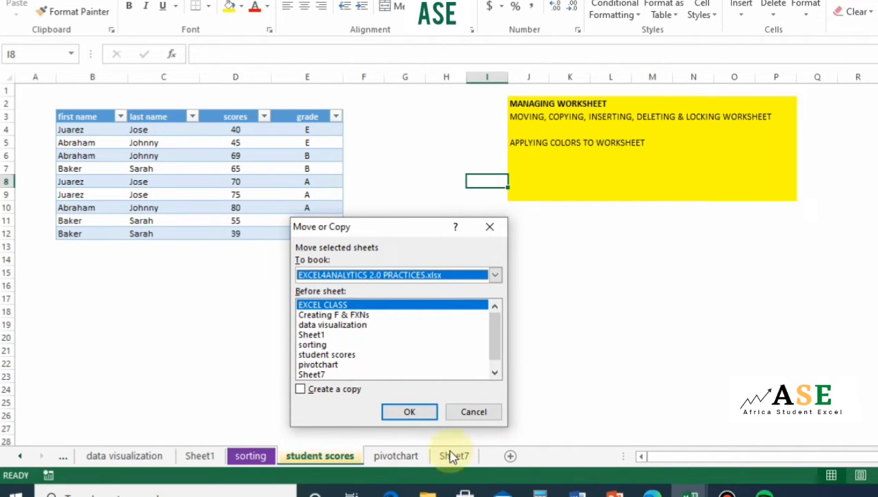
pyautogui.click(314, 377)
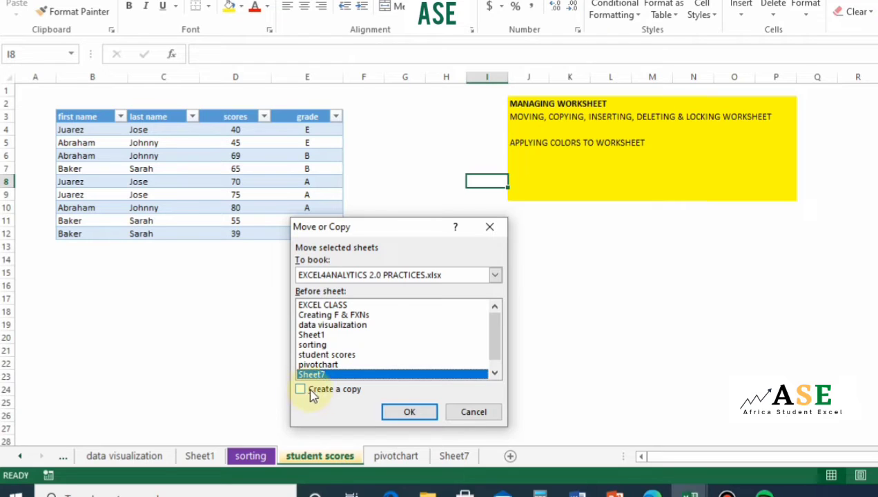
pyautogui.click(410, 413)
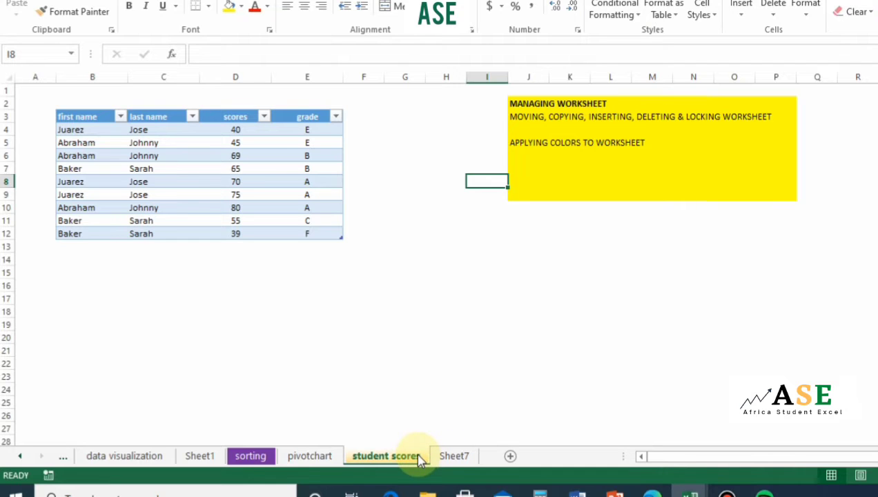
# - Create a copy of the student scores sheet before the EXCEL CLASS sheet in the same workbook
pyautogui.rightClick(417, 459)
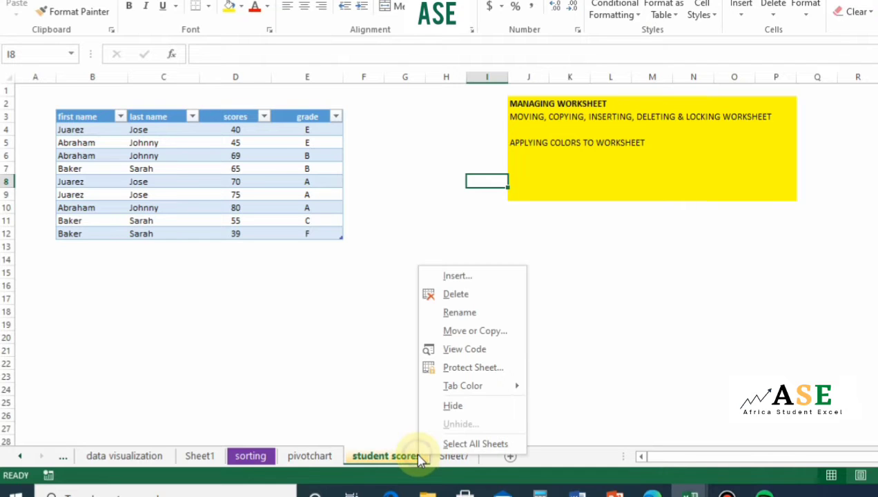
pyautogui.click(495, 332)
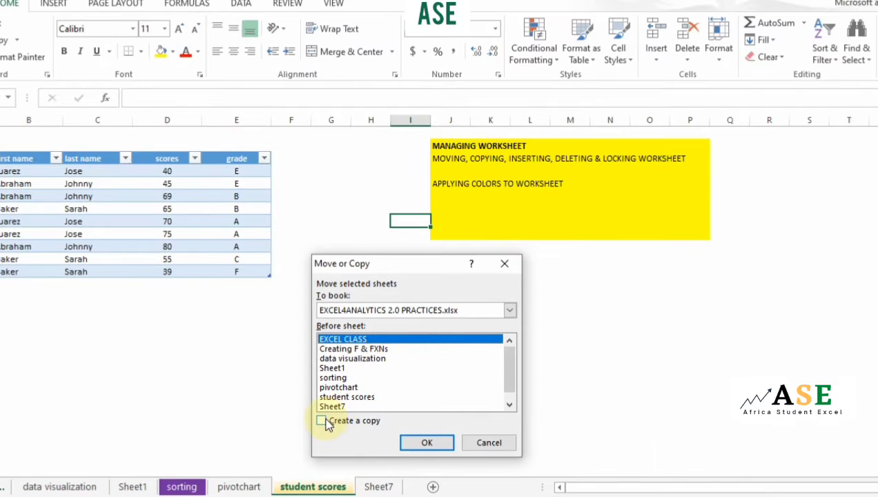
pyautogui.click(327, 422)
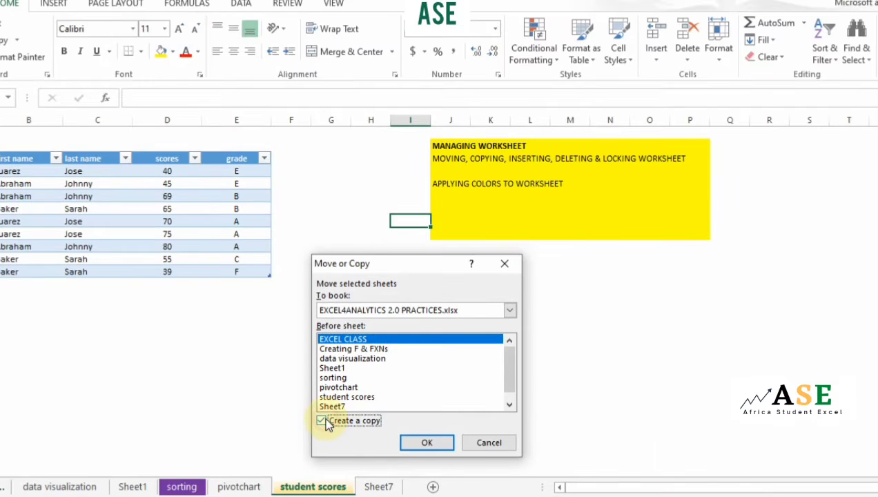
pyautogui.click(418, 442)
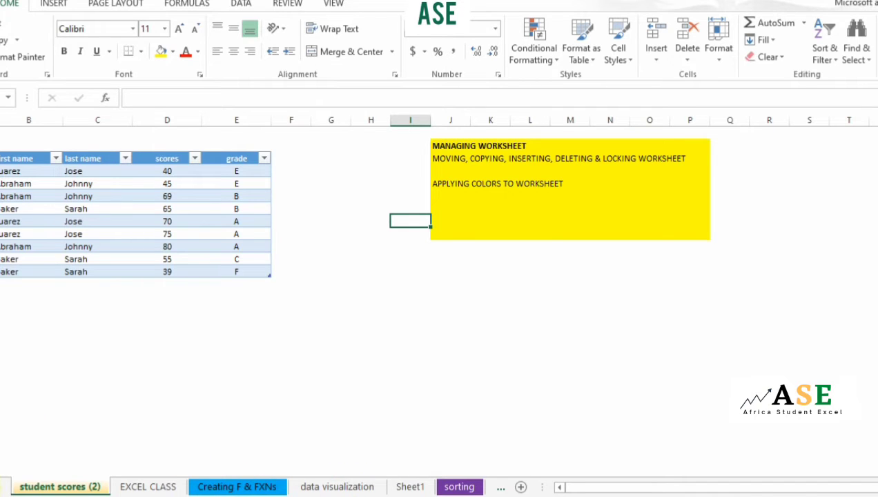
# - Try to undo the copy of the student scores sheet placed before EXCEL CLASS
pyautogui.click(1, 488)
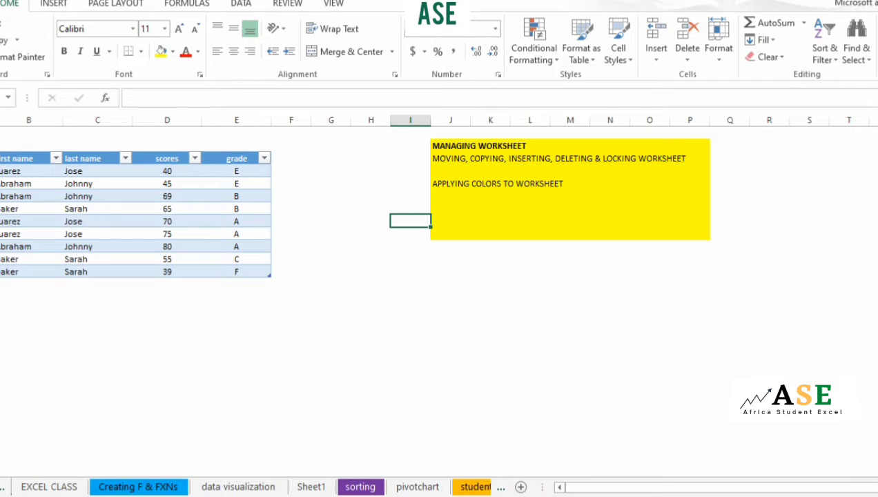
pyautogui.click(1, 488)
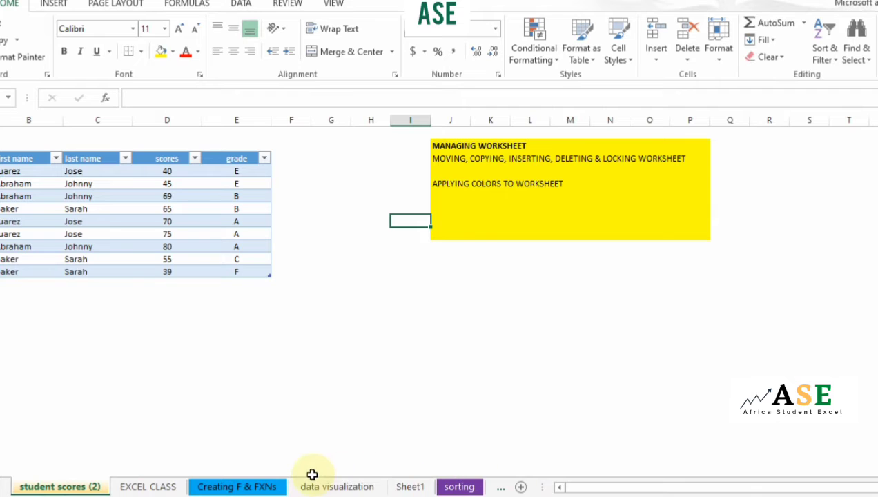
pyautogui.hotkey('ctrl', 'z')
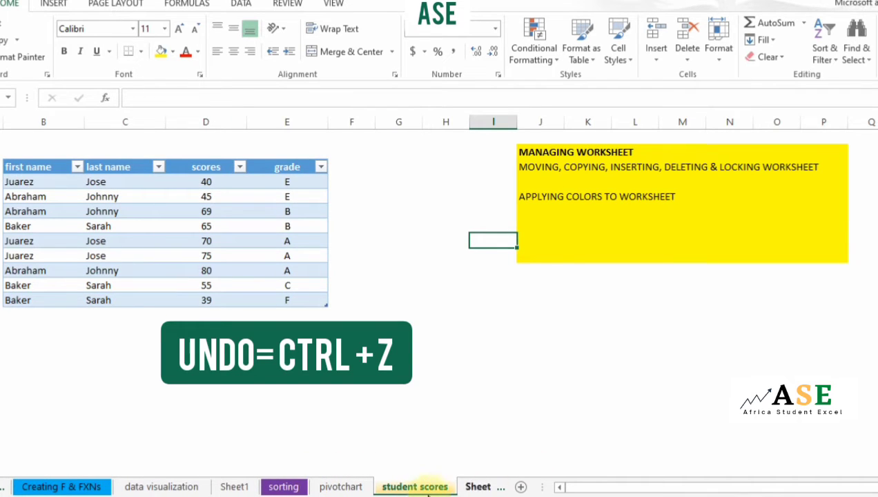
# - Create another copy of the original student scores sheet, placing it before Sheet7 in the same workbook
pyautogui.click(519, 487)
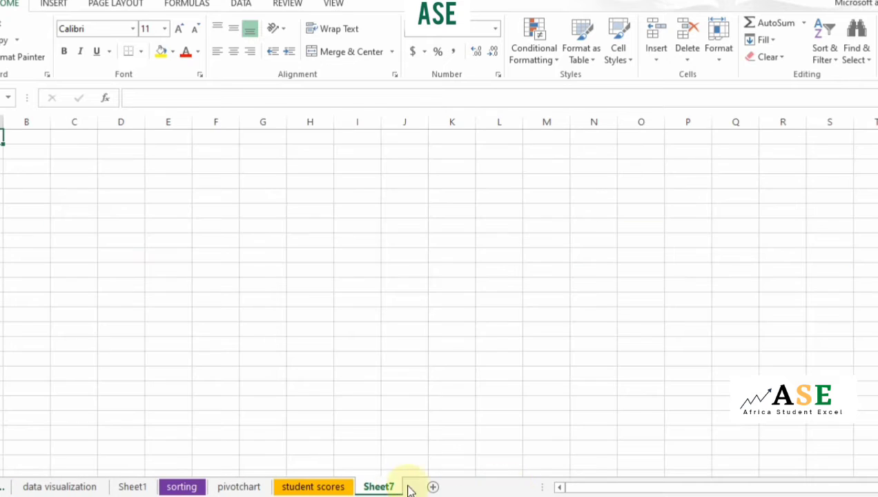
pyautogui.click(342, 487)
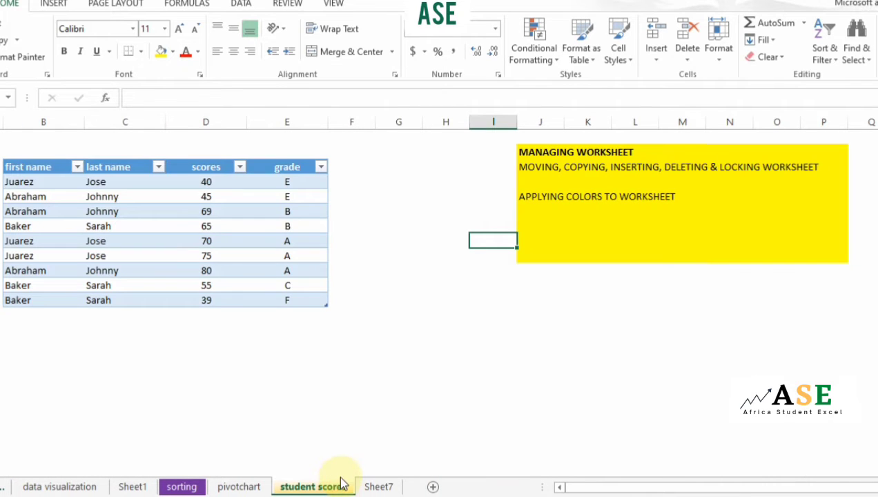
pyautogui.rightClick(342, 483)
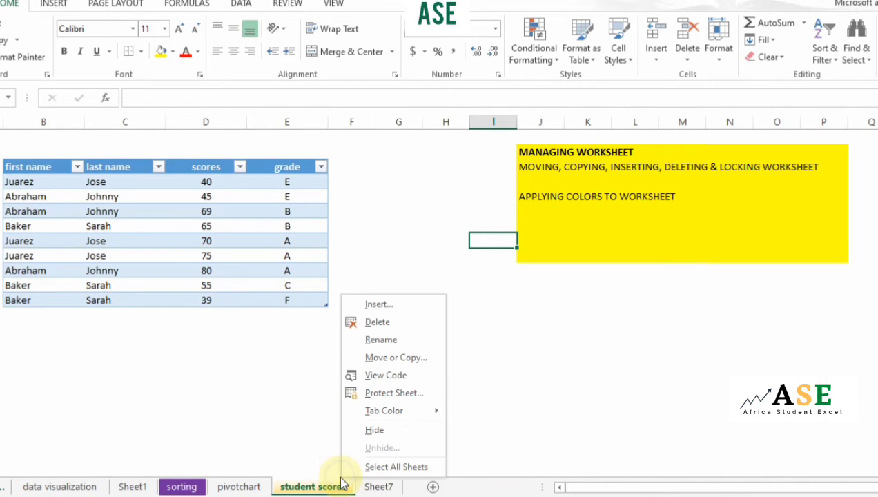
pyautogui.click(393, 357)
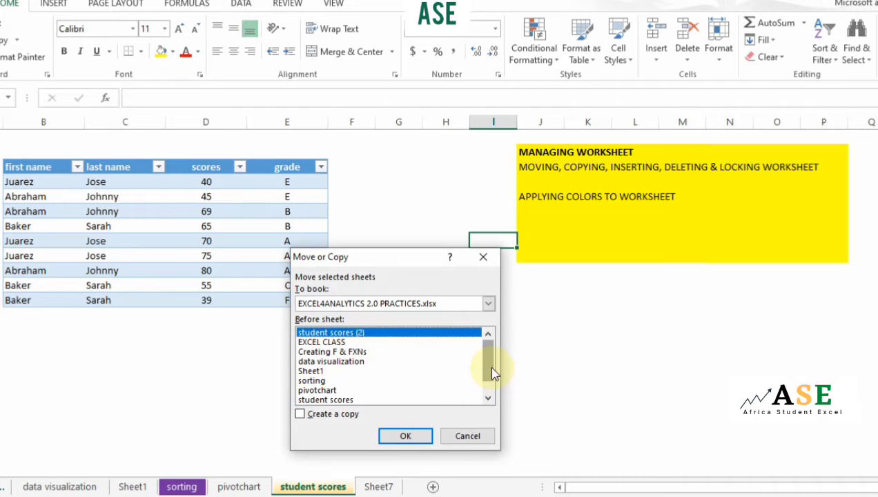
pyautogui.moveTo(489, 365); pyautogui.dragTo(494, 383)
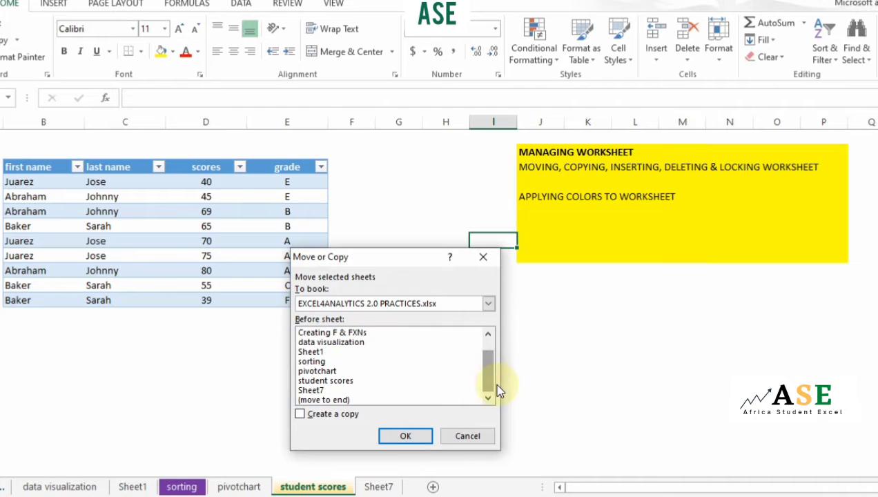
pyautogui.click(313, 391)
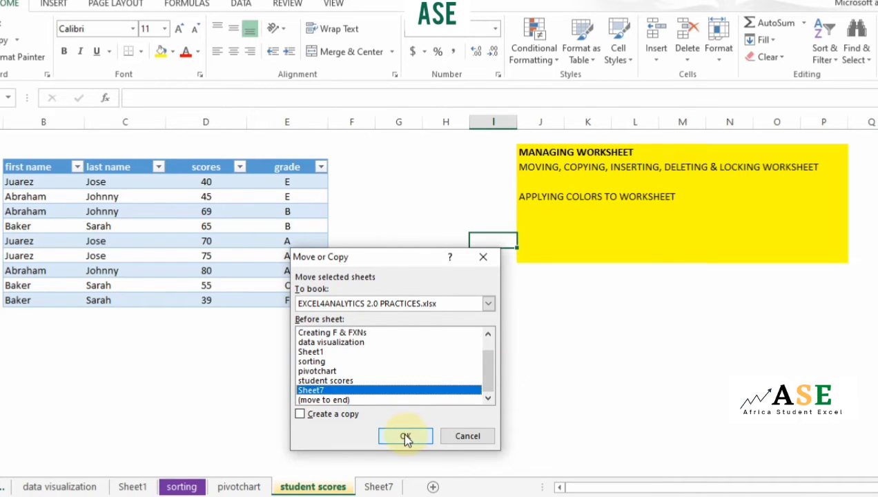
pyautogui.click(301, 415)
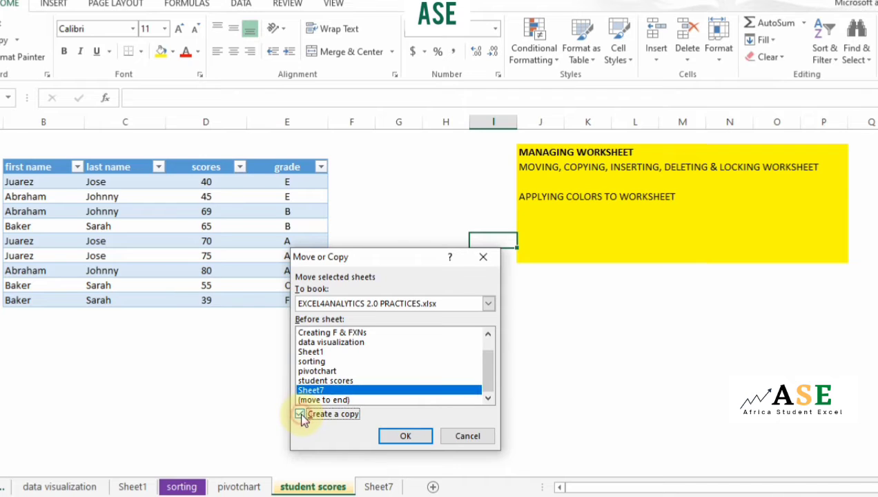
pyautogui.click(407, 437)
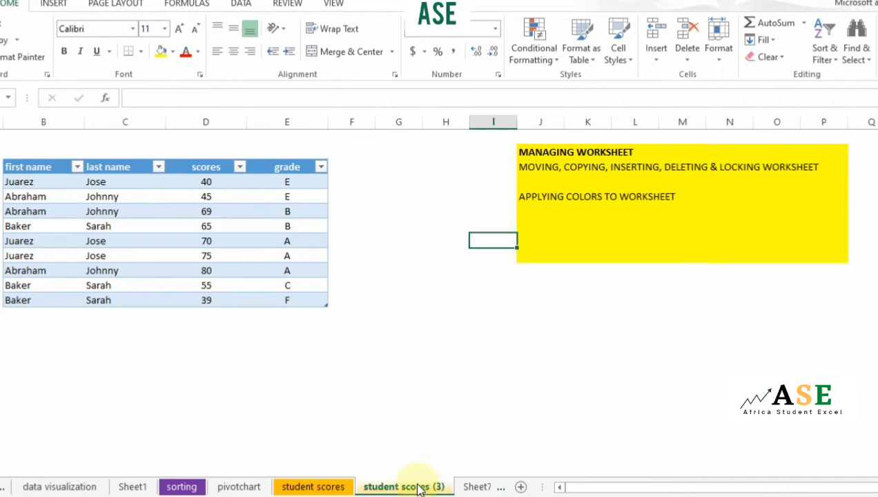
# - Check where both student scores copies sit in the workbook's sheet order, and open the pivotchart sheet
pyautogui.click(401, 487)
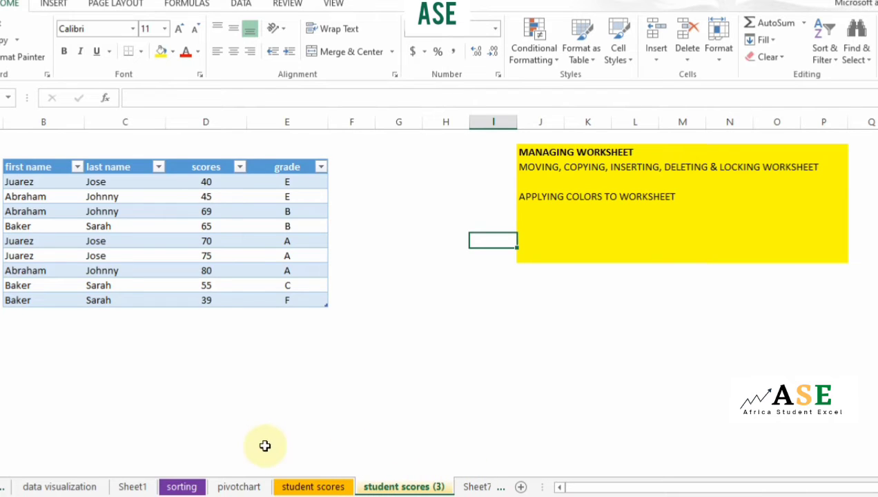
pyautogui.click(0, 488)
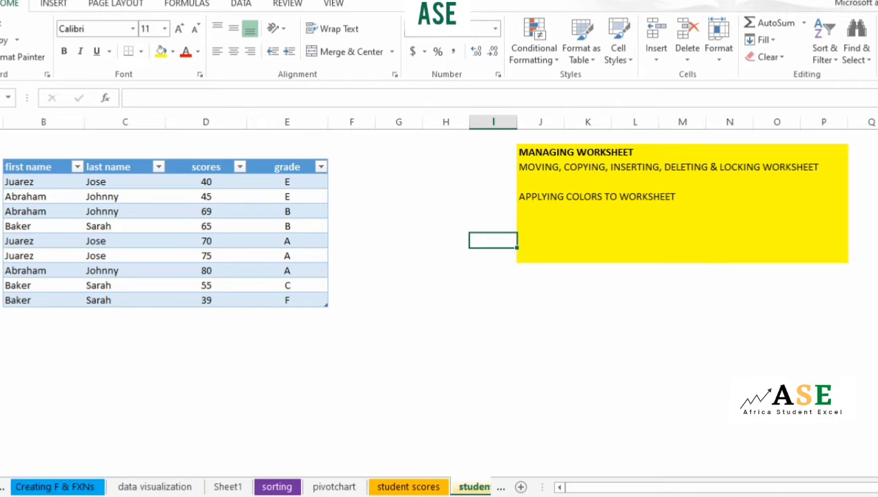
pyautogui.click(0, 488)
pyautogui.click(0, 488)
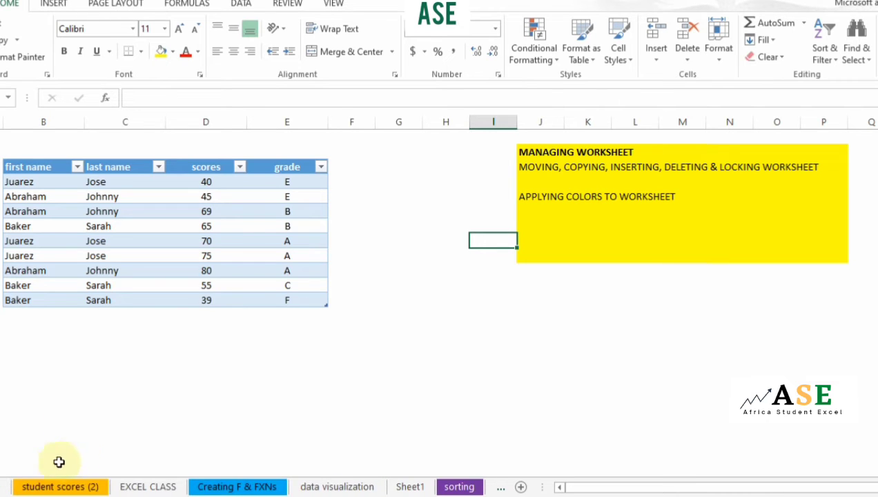
pyautogui.click(52, 486)
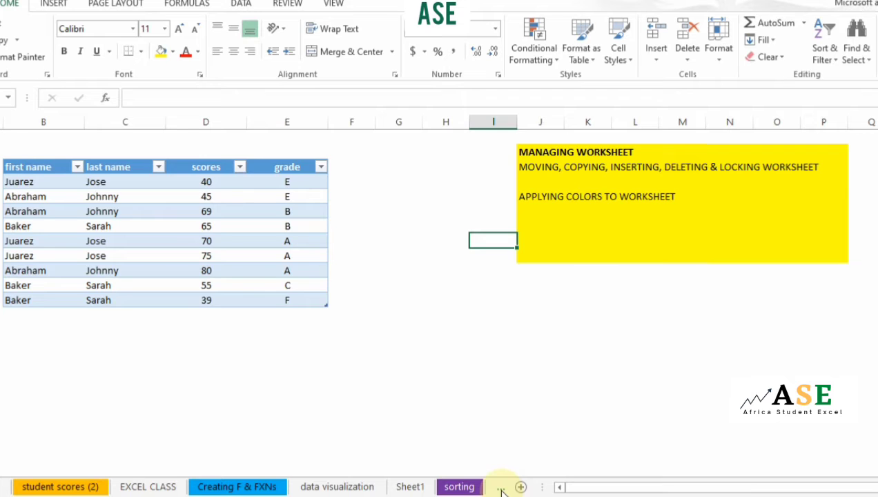
pyautogui.click(502, 489)
pyautogui.click(417, 487)
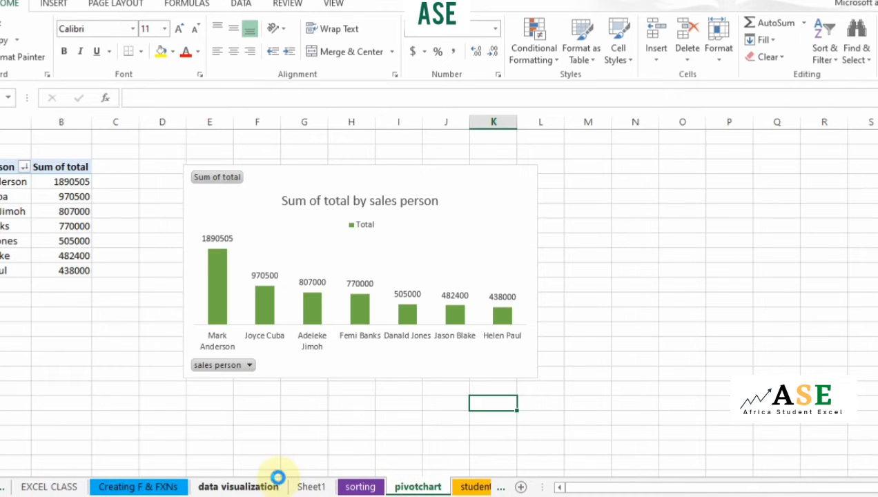
# - Return to the original student scores sheet from the pivotchart sheet
pyautogui.hotkey('ctrl', 'pagedown')
pyautogui.hotkey('ctrl', 'z')
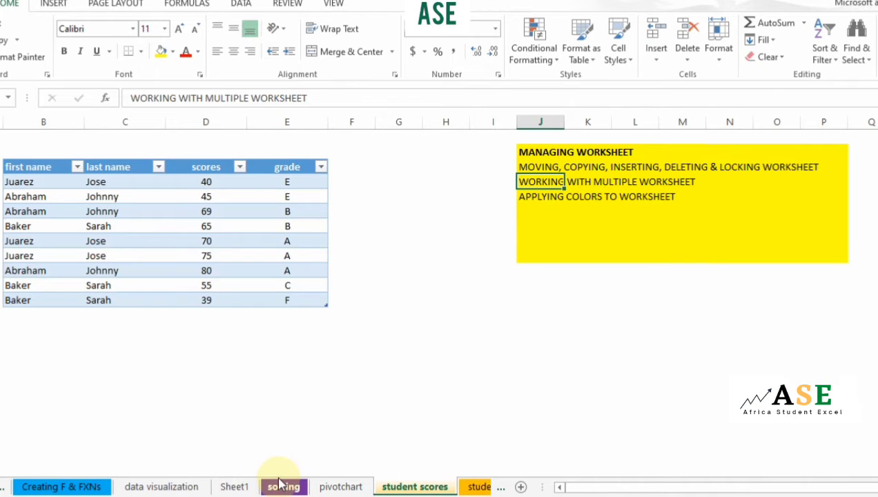
pyautogui.click(425, 486)
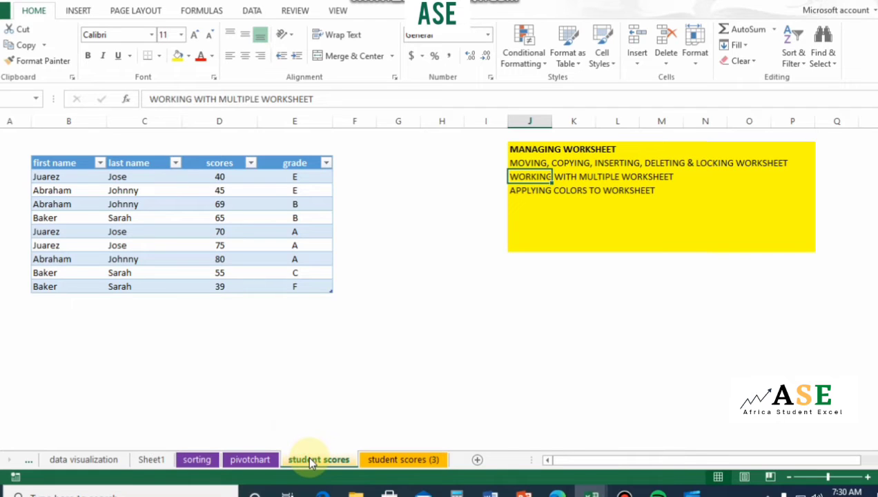
# - Look at the blank Book1 workbook, and switch back to the EXCEL4ANALYTICS 2.0 PRACTICES workbook
pyautogui.moveTo(591, 490)
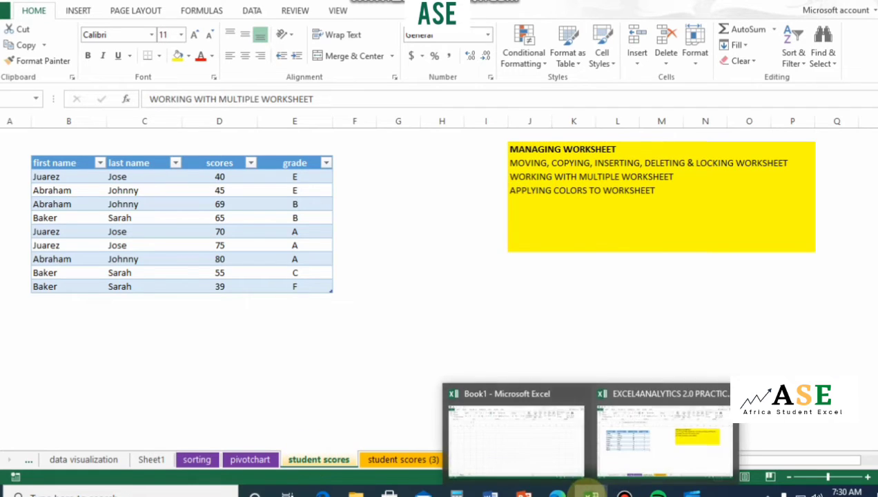
pyautogui.moveTo(542, 417)
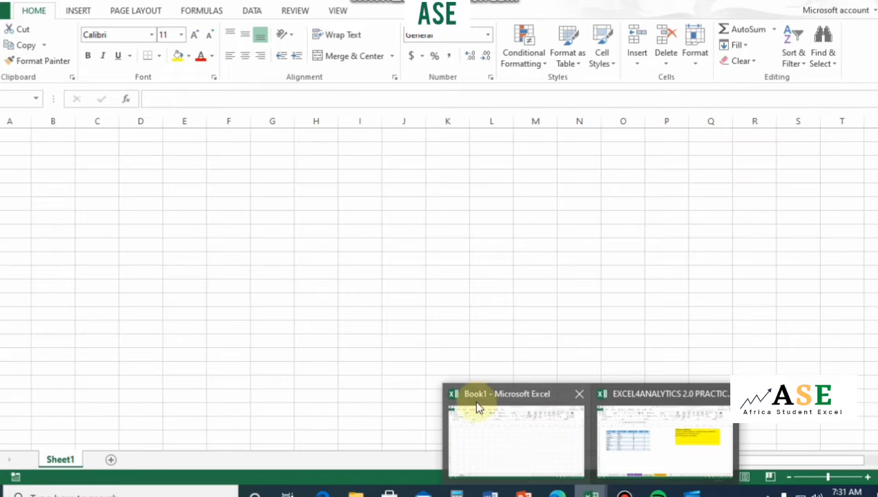
pyautogui.click(499, 425)
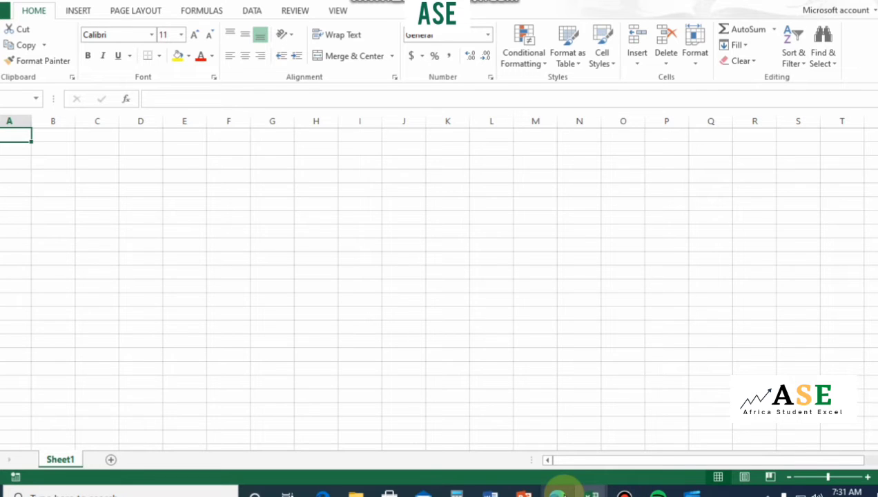
pyautogui.hotkey('alt', 'Tab')
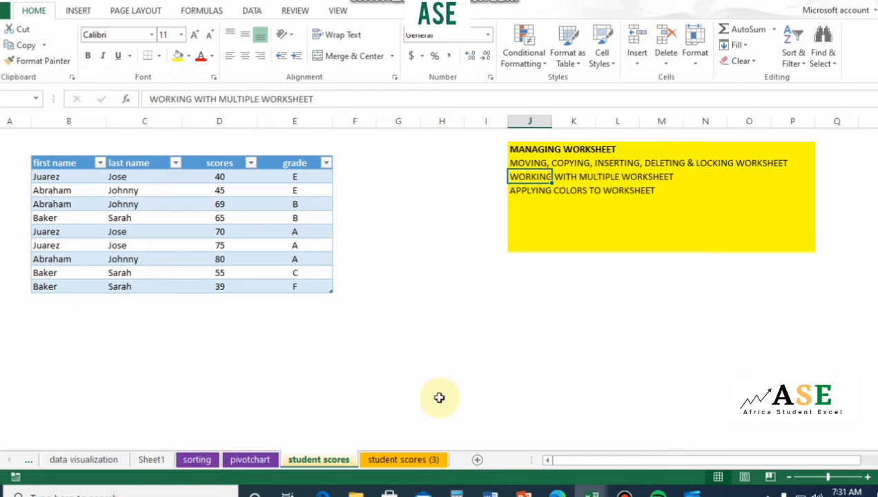
pyautogui.hotkey('ctrl', 'Tab')
pyautogui.hotkey('ctrl', 'Tab')
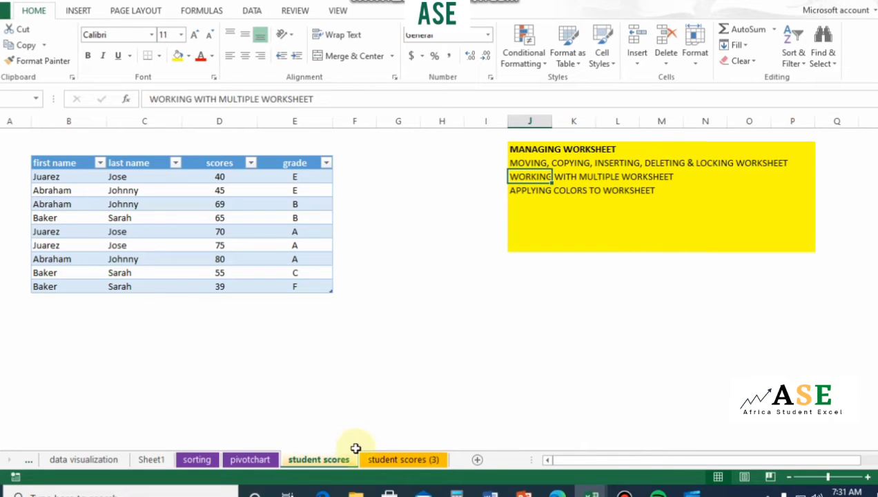
# - Copy the student scores (3) sheet to the end of the Book1 workbook, keeping the original in place
pyautogui.click(379, 459)
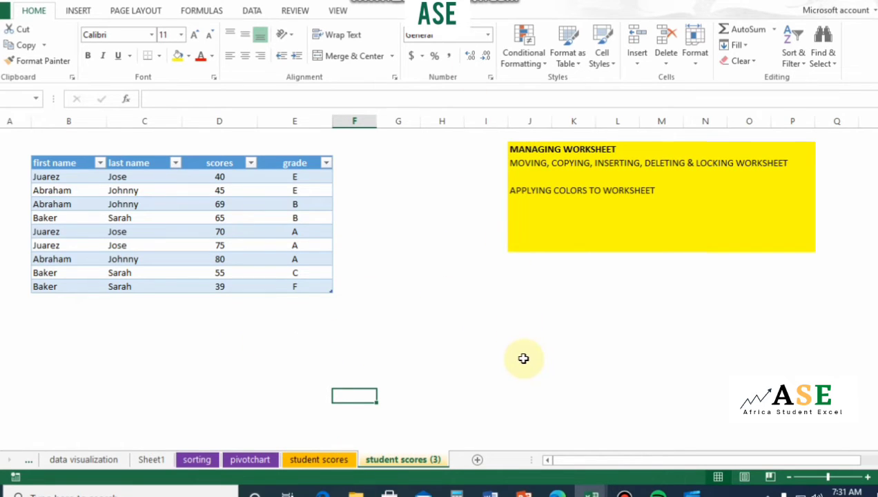
pyautogui.rightClick(408, 458)
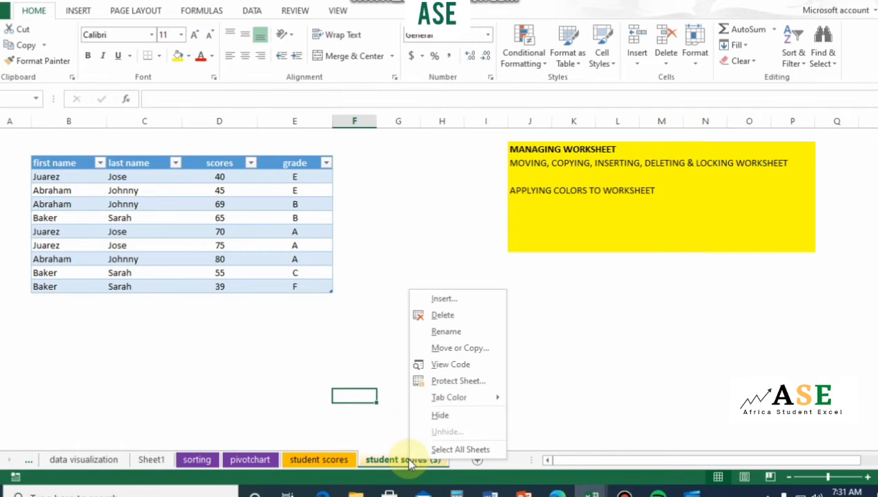
pyautogui.click(484, 348)
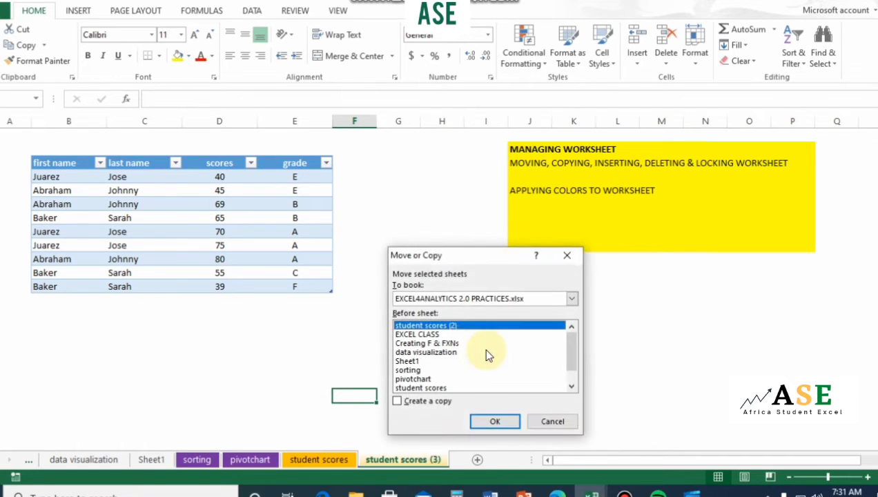
pyautogui.click(572, 300)
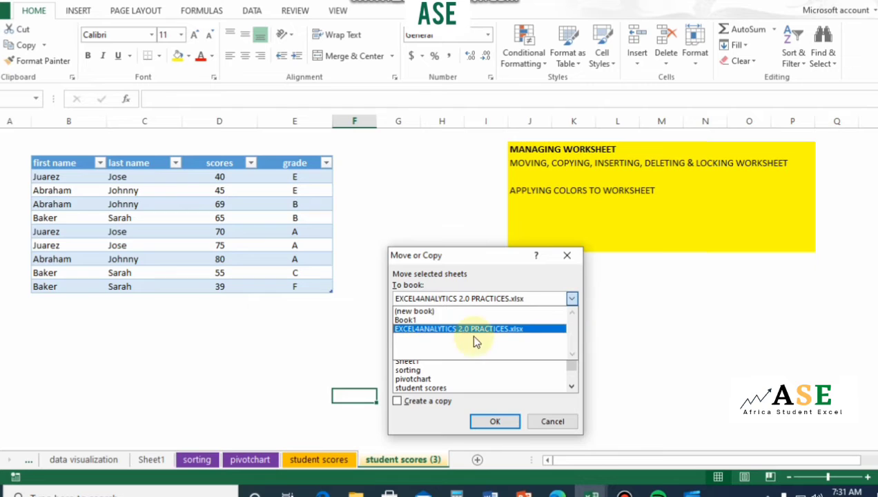
pyautogui.click(449, 321)
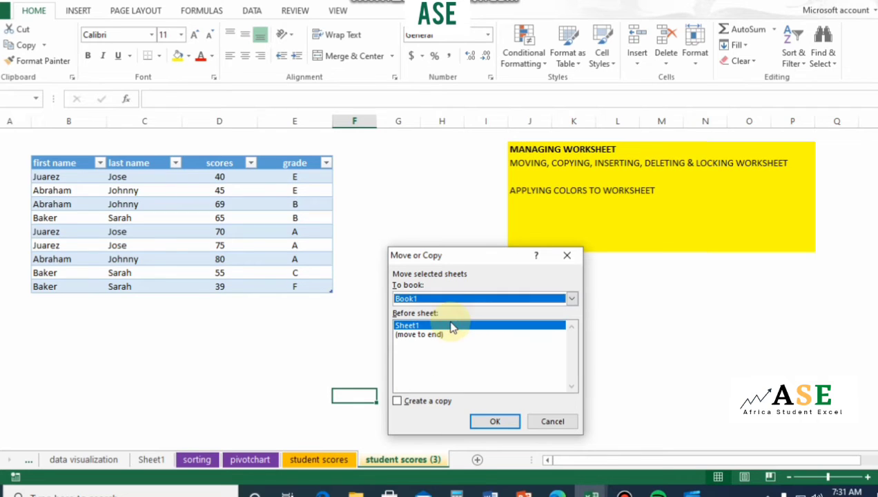
pyautogui.click(428, 335)
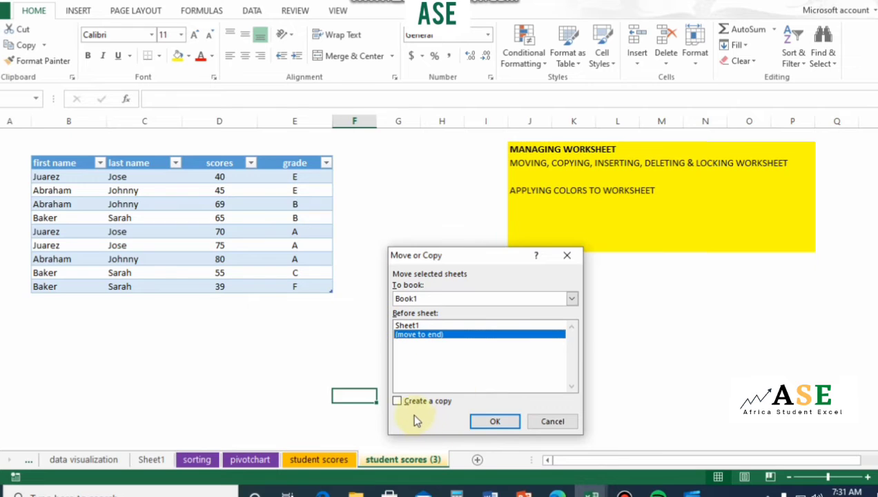
pyautogui.click(398, 401)
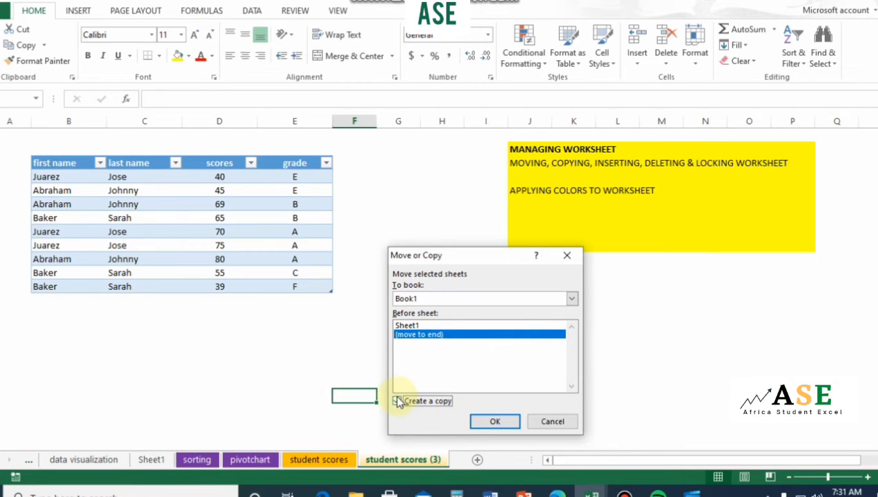
pyautogui.click(495, 423)
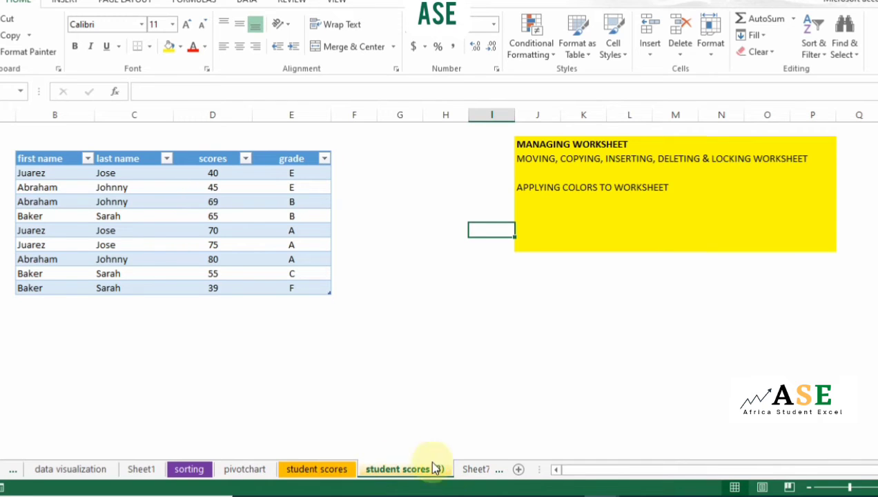
# - Delete the empty Sheet7 worksheet from the practice workbook
pyautogui.click(488, 471)
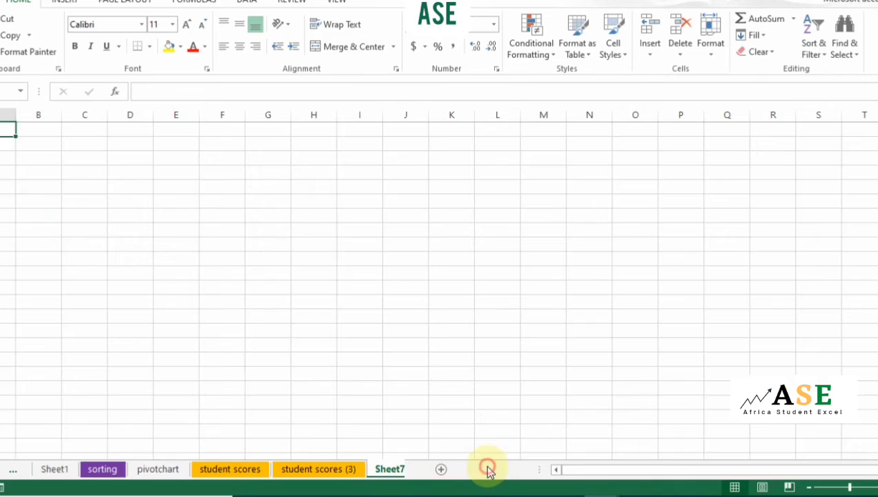
pyautogui.rightClick(382, 471)
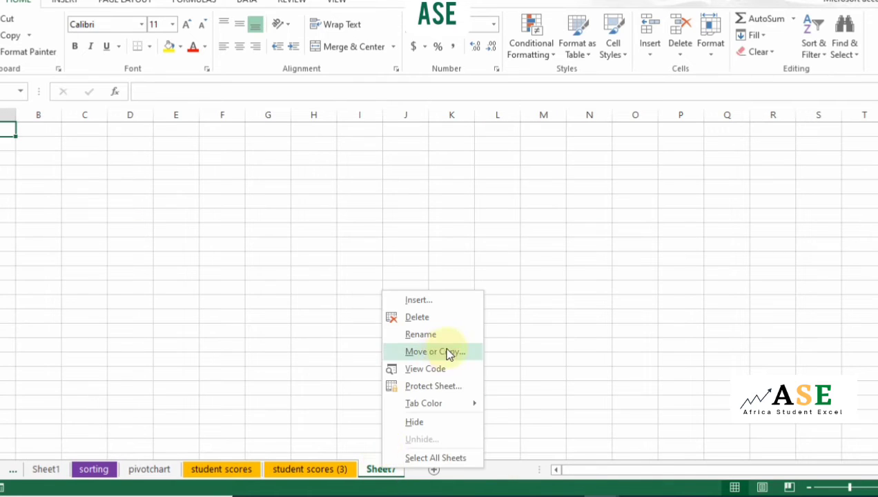
pyautogui.click(416, 317)
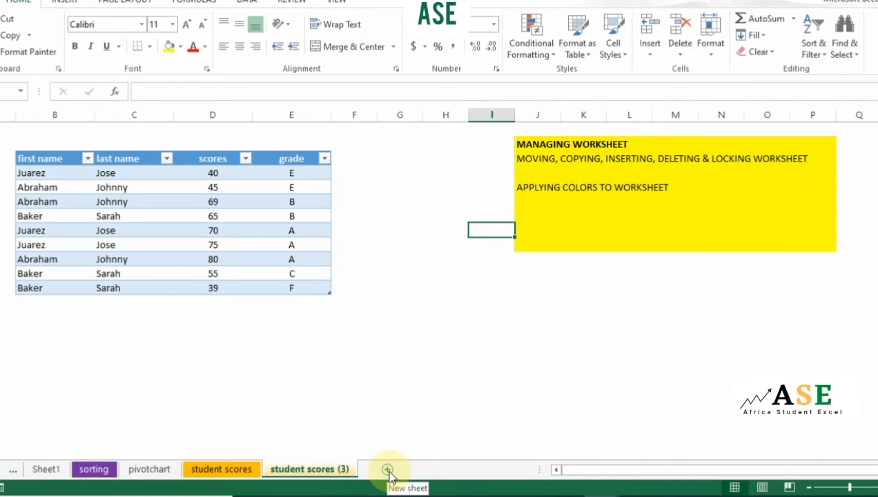
# - Insert a blank worksheet directly before the student scores (3) sheet
pyautogui.rightClick(330, 471)
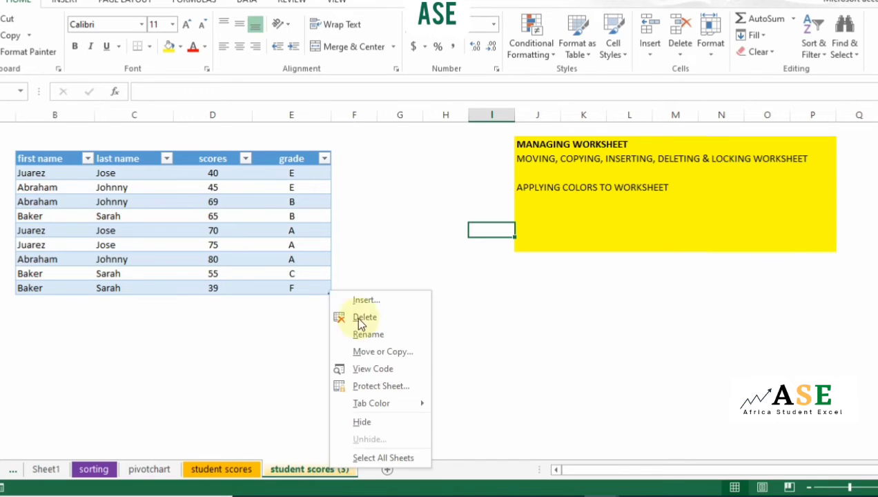
pyautogui.click(390, 302)
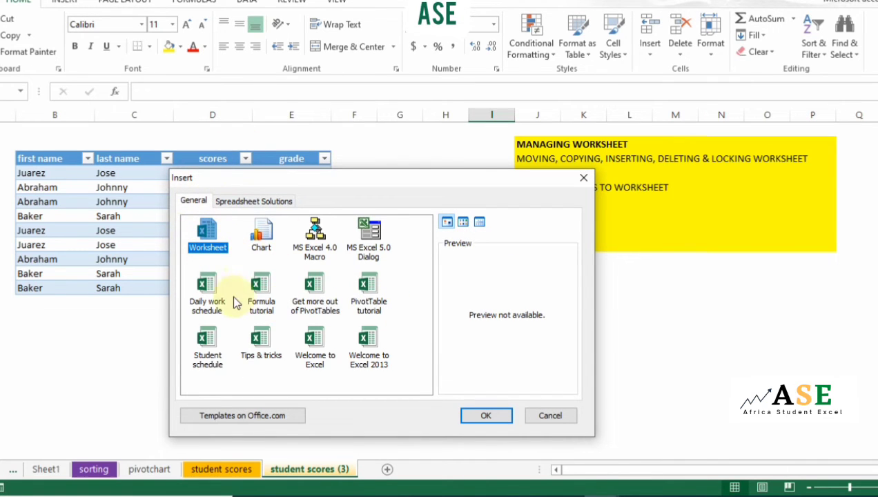
pyautogui.click(486, 416)
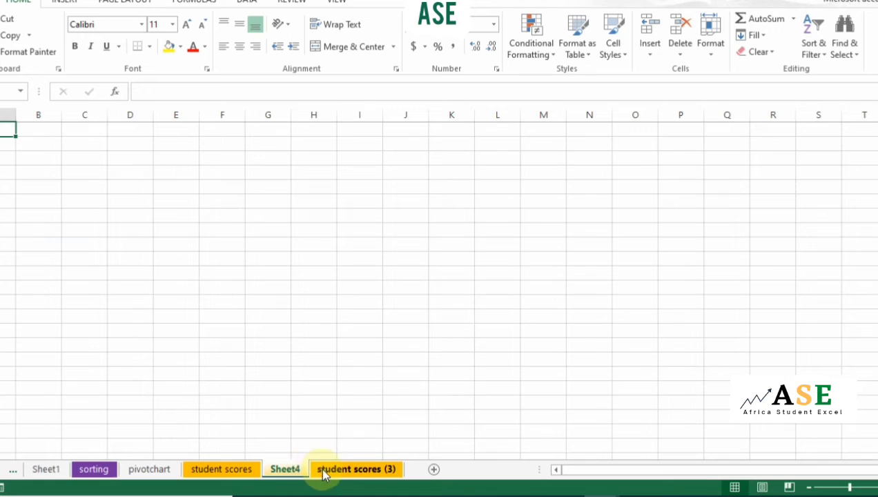
# - Delete the blank Sheet4 worksheet located between student scores and student scores (3)
pyautogui.doubleClick(290, 469)
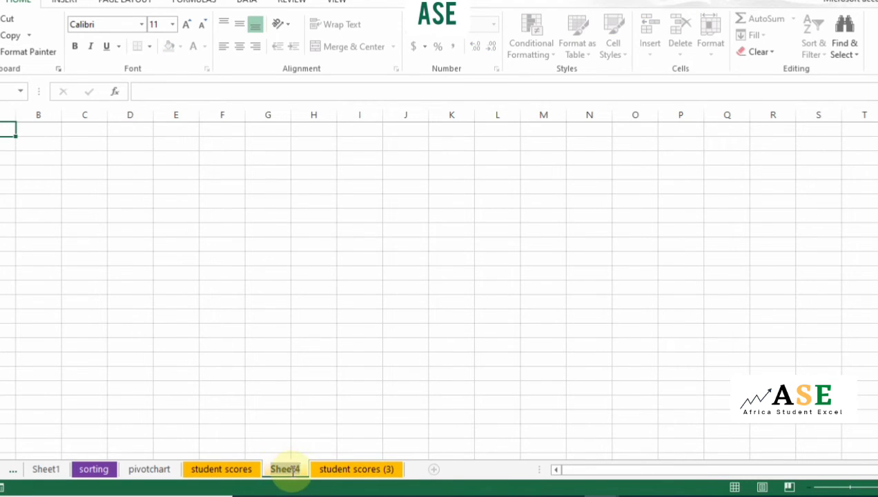
pyautogui.click(299, 457)
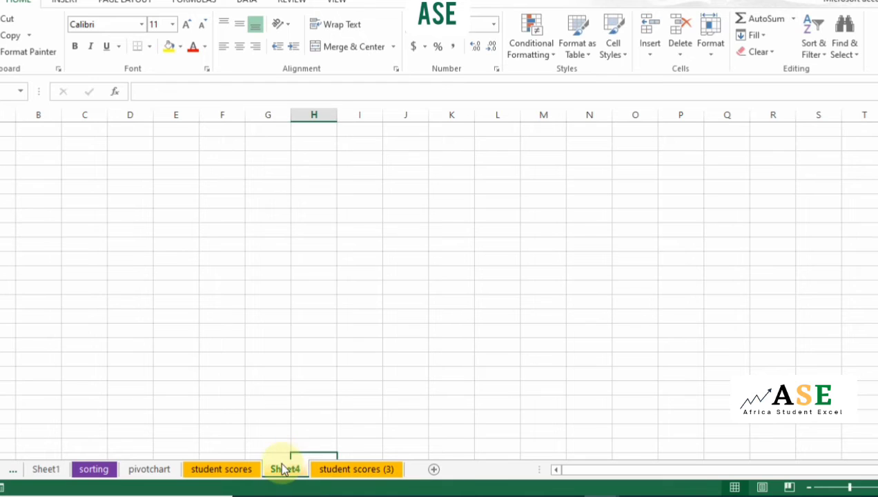
pyautogui.rightClick(285, 472)
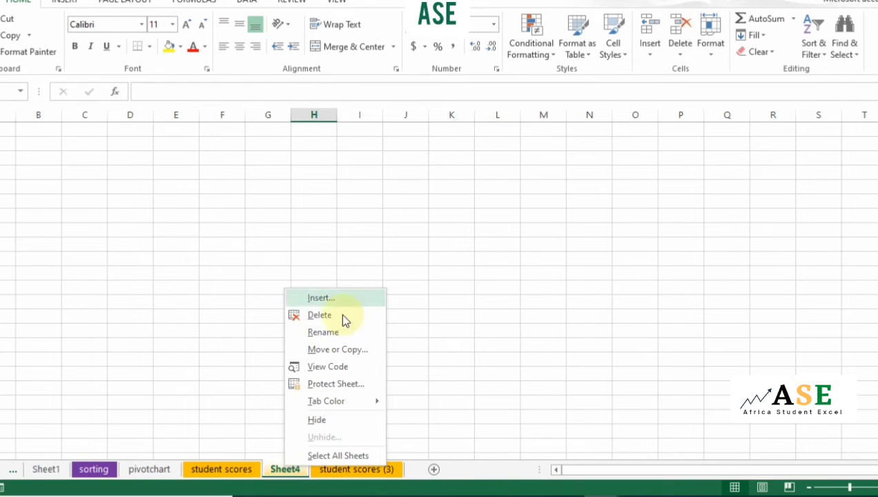
pyautogui.click(320, 316)
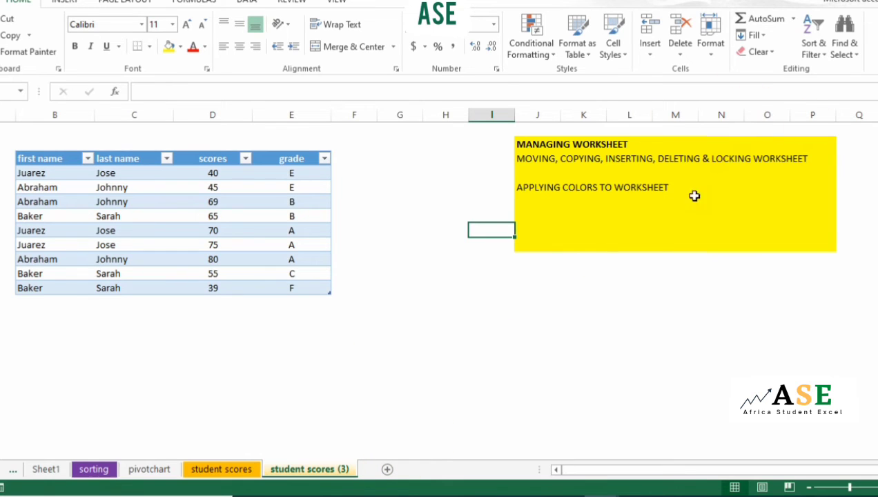
# - Protect the student scores (3) sheet with a password, allowing only selection of locked and unlocked cells, and re-enter the password
pyautogui.rightClick(332, 473)
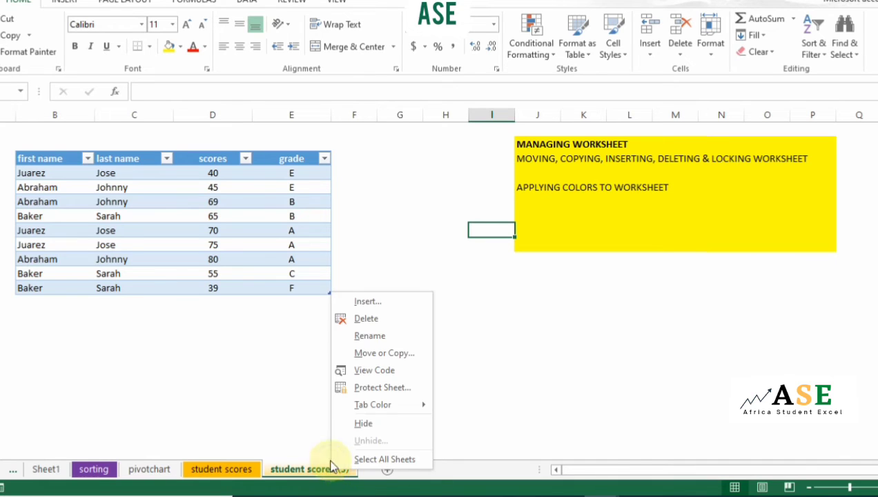
pyautogui.click(382, 389)
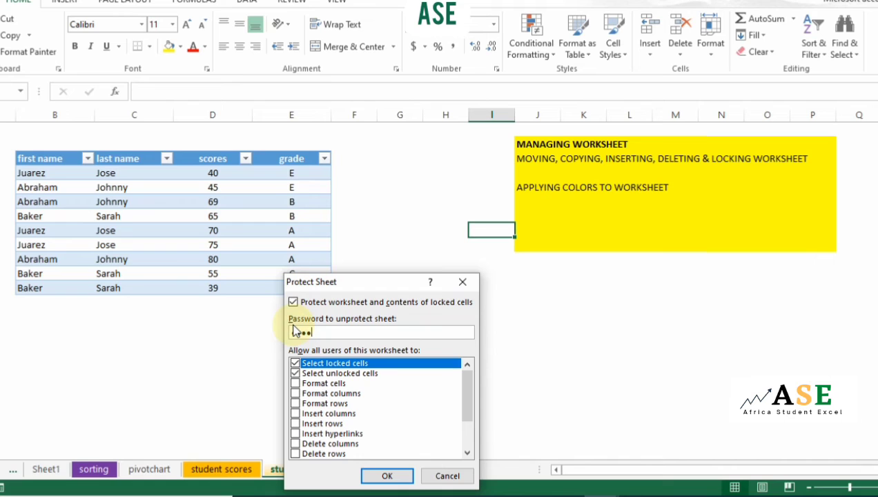
pyautogui.click(391, 477)
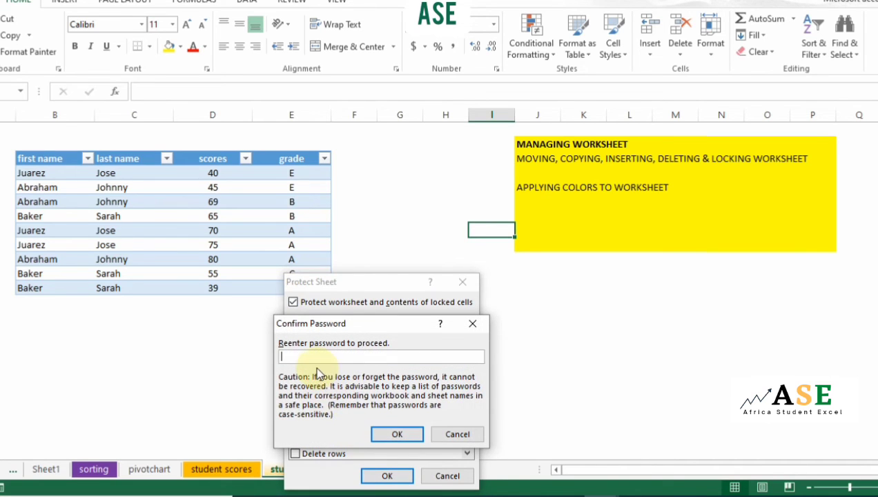
pyautogui.write('•••••')
pyautogui.click(397, 435)
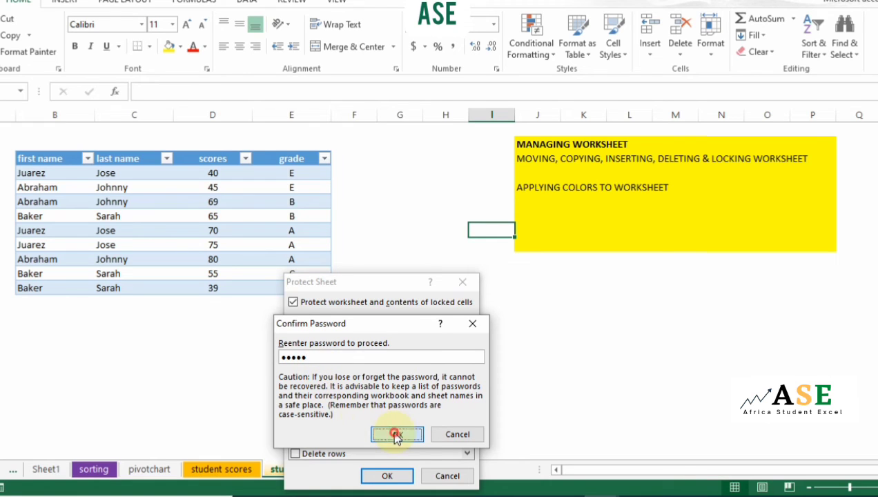
# - Try to edit an empty column F cell below the table on the protected student scores (3) sheet
pyautogui.click(336, 401)
pyautogui.doubleClick(336, 401)
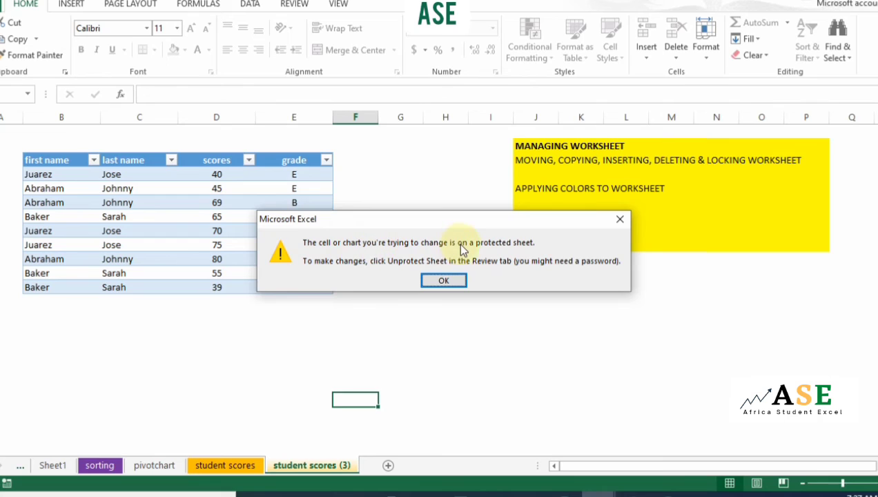
pyautogui.click(443, 284)
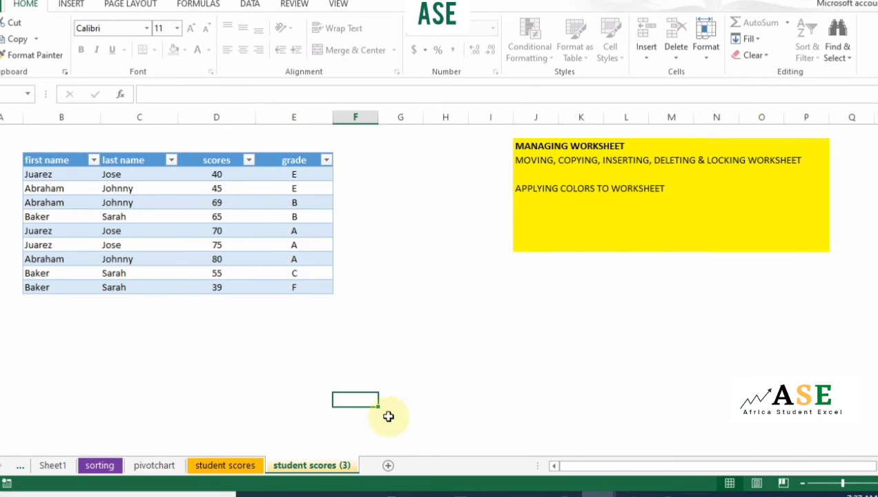
# - Unprotect the student scores (3) sheet by entering its password
pyautogui.rightClick(319, 470)
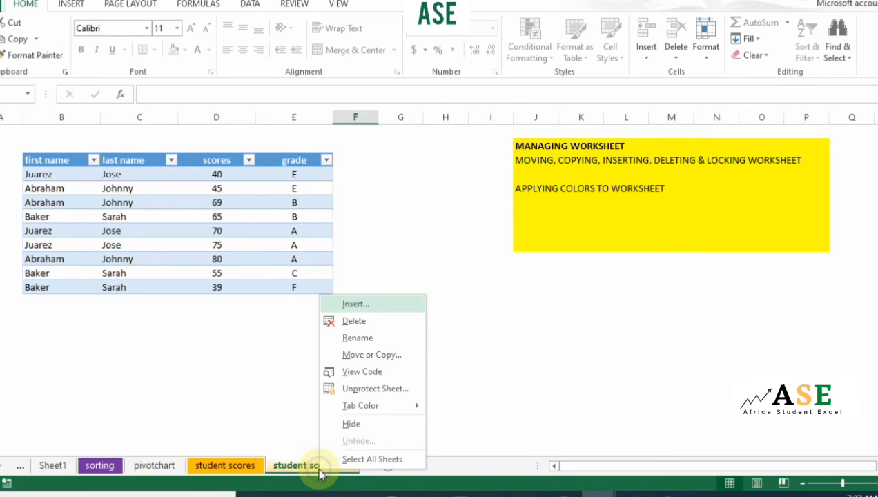
pyautogui.click(375, 389)
pyautogui.write('••')
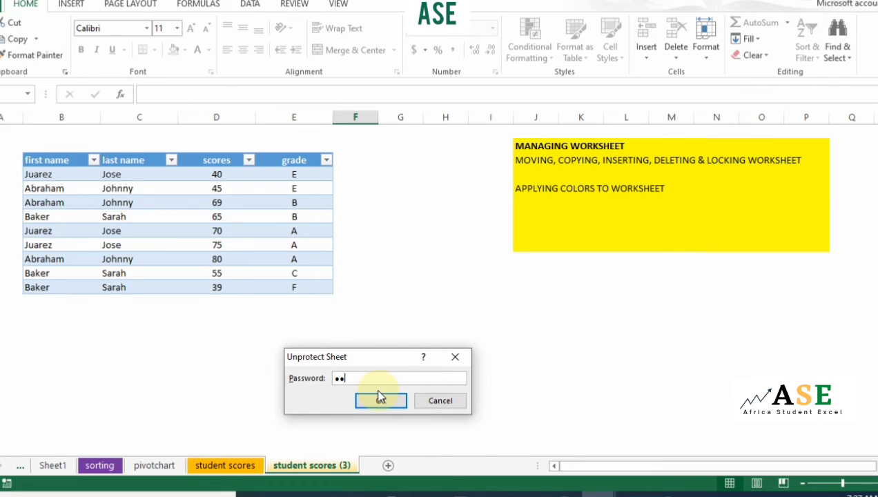
pyautogui.write('•••')
pyautogui.click(379, 398)
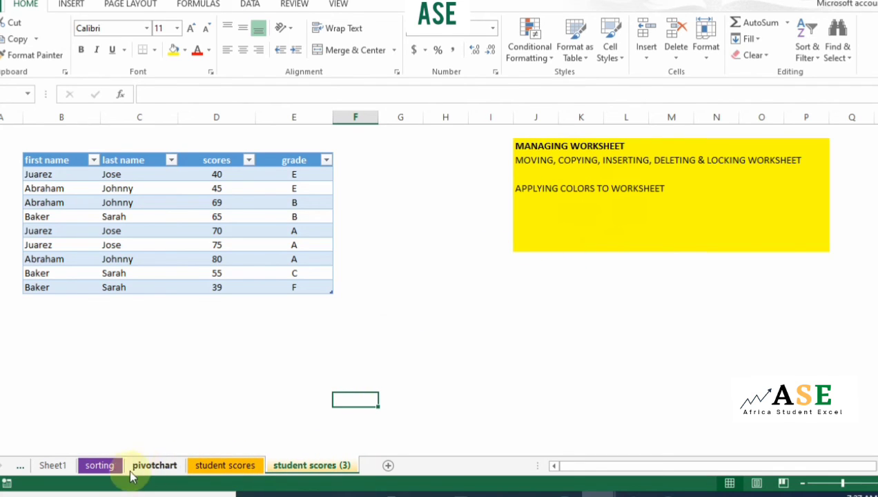
pyautogui.click(0, 465)
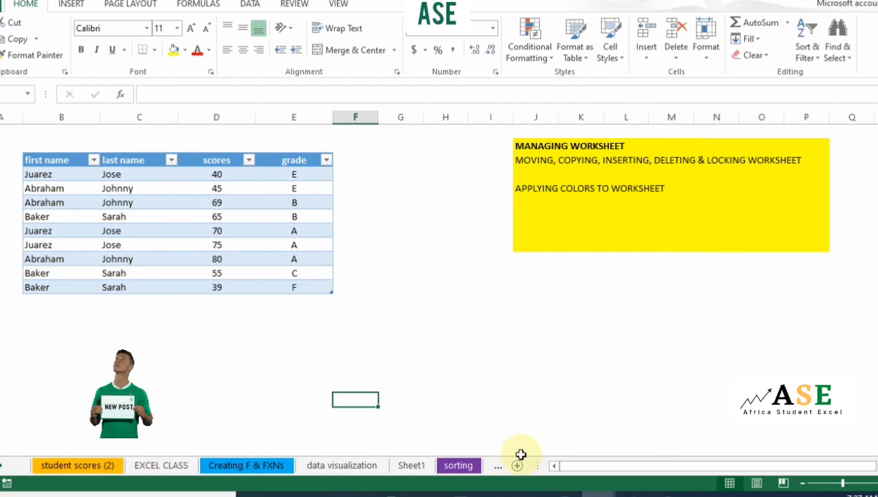
# - Apply the standard purple tab color to the pivotchart sheet and return to the student scores (3) sheet
pyautogui.click(497, 468)
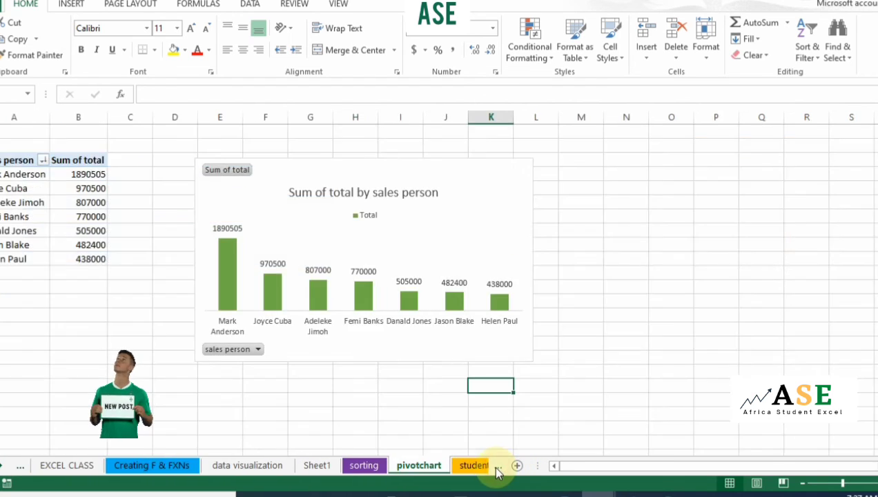
pyautogui.rightClick(430, 469)
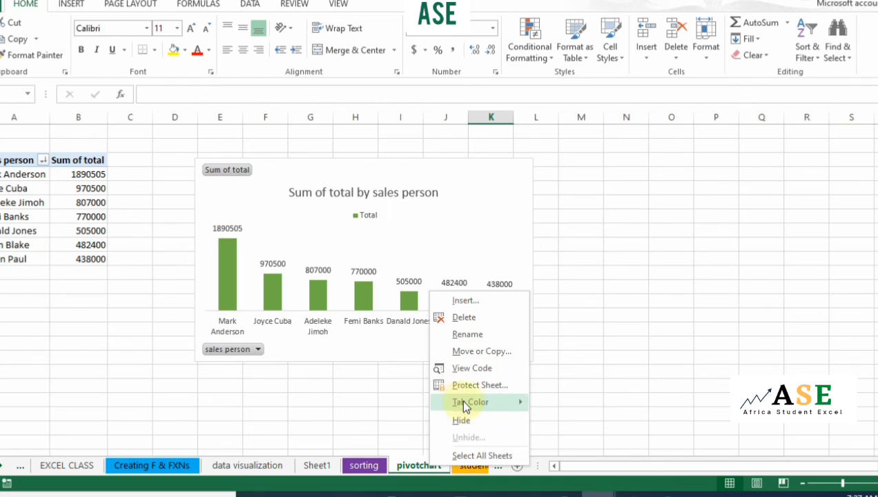
pyautogui.moveTo(461, 400)
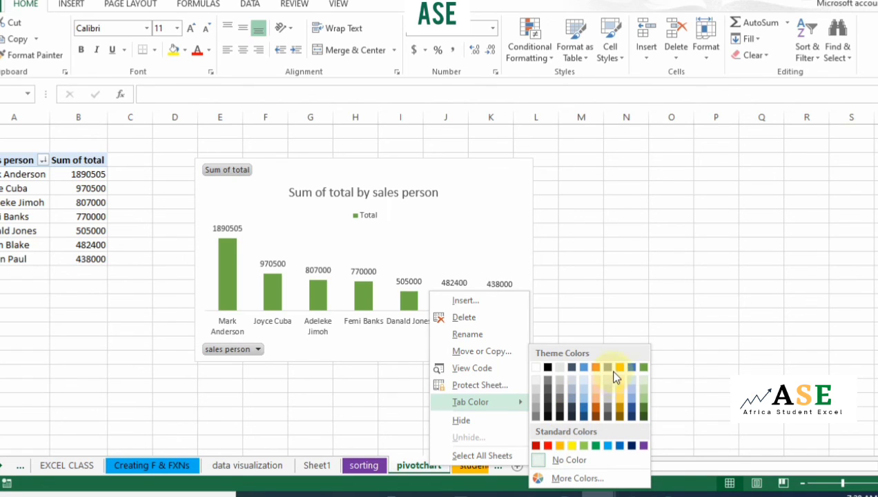
pyautogui.click(644, 446)
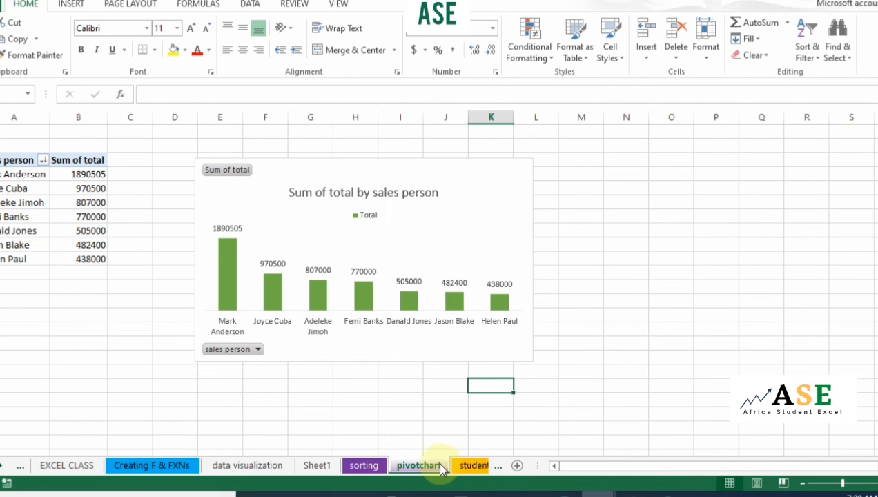
pyautogui.click(474, 466)
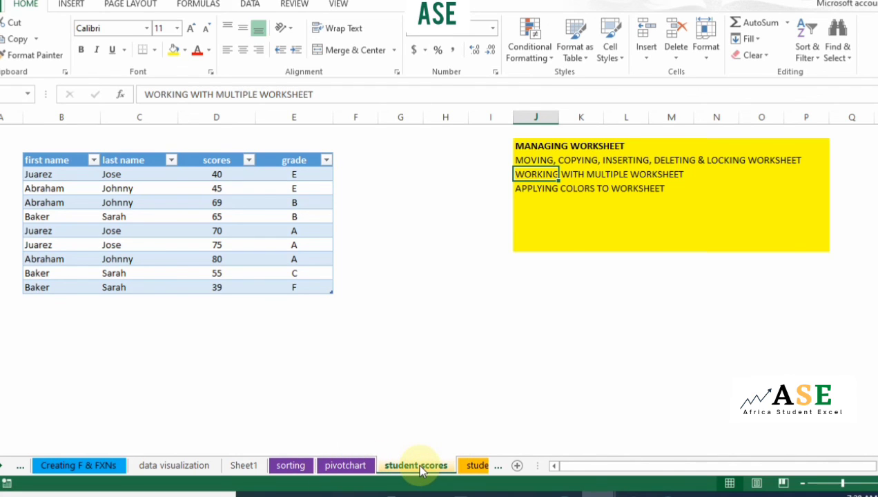
pyautogui.click(479, 466)
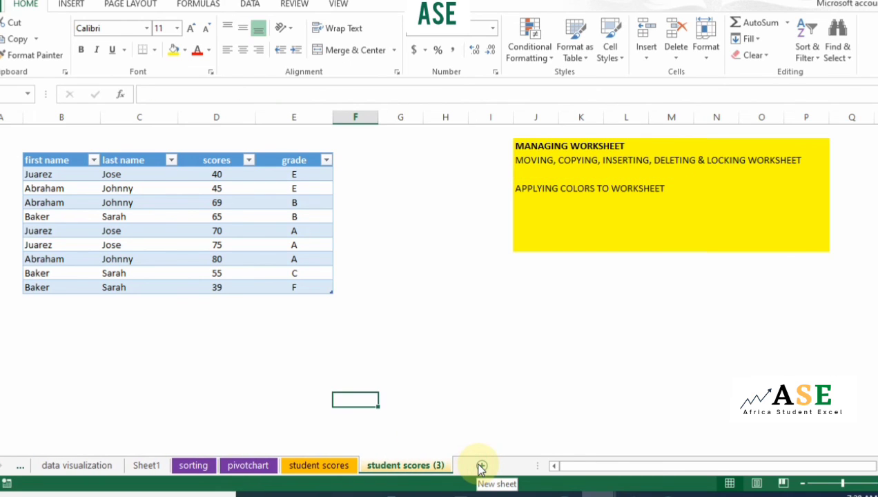